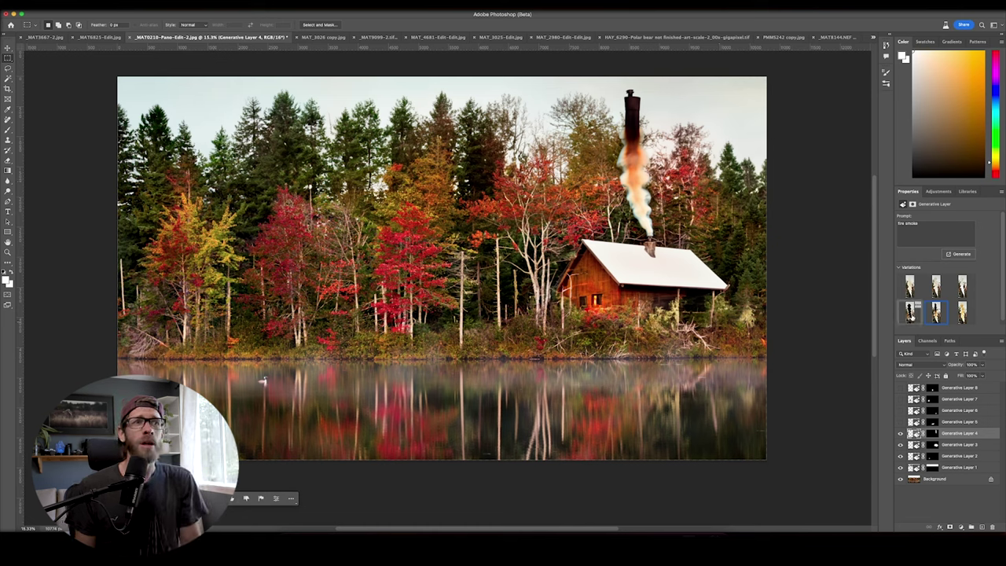
# Compare the fire smoke and cabin smoke variations on Generative Layer 4 and keep the second cabin smoke variation.
pyautogui.click(910, 314)
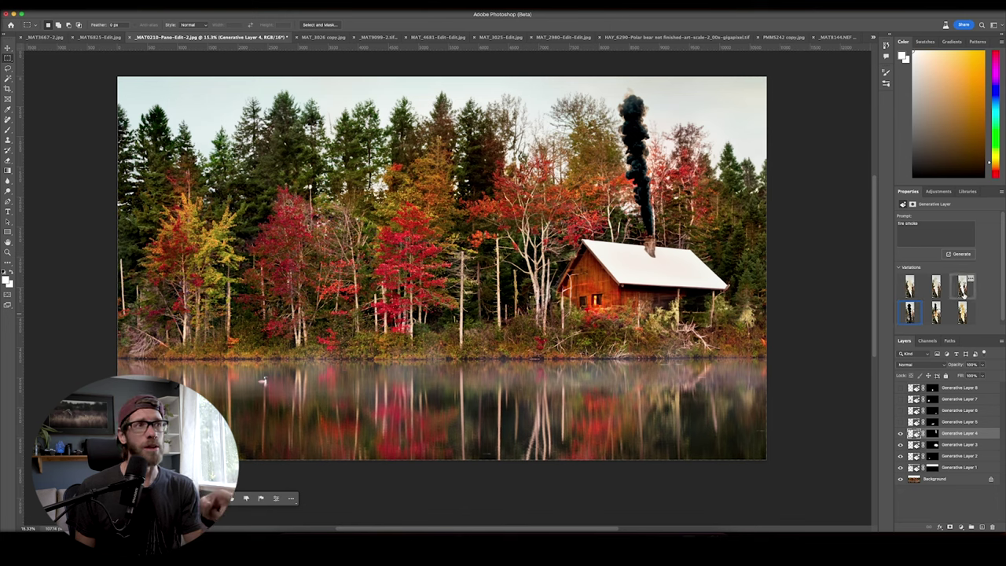
pyautogui.click(963, 292)
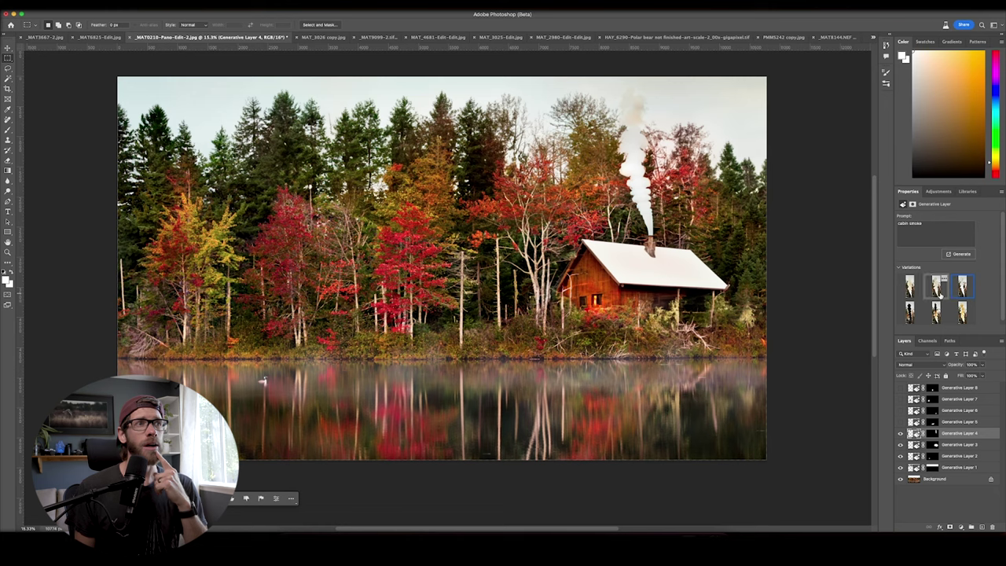
pyautogui.click(937, 289)
pyautogui.click(912, 289)
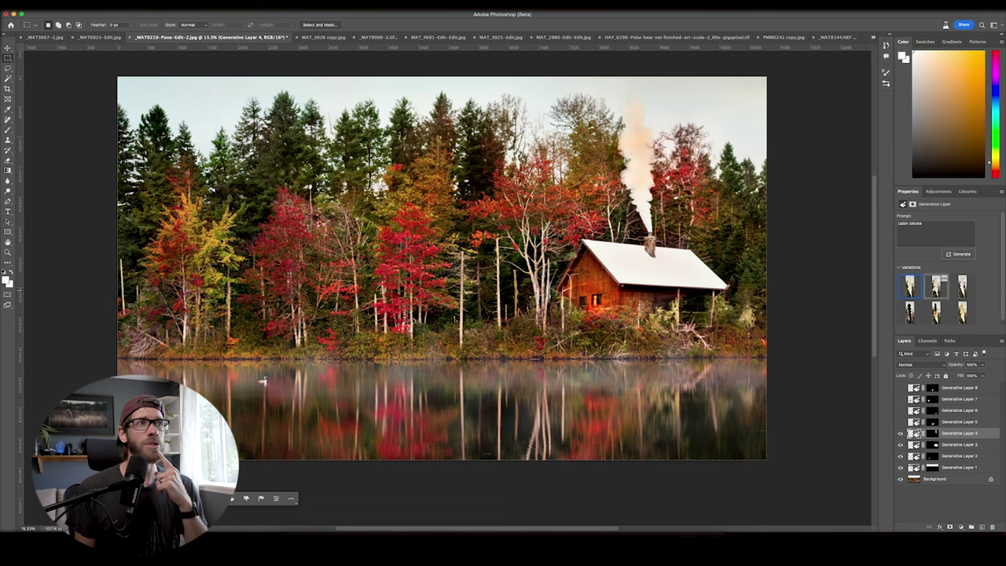
pyautogui.click(937, 289)
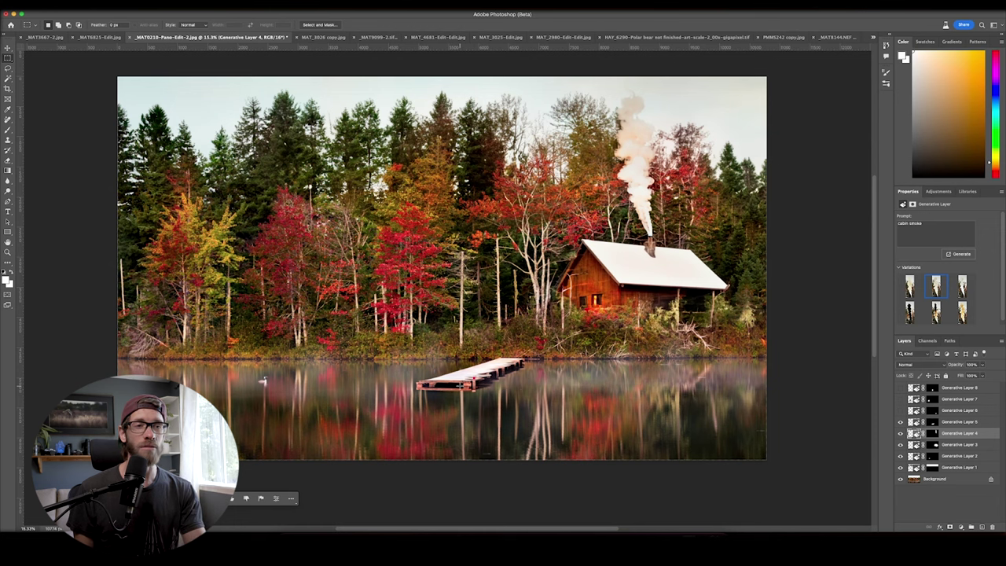
# Inspect the generated dock up close along its full length and return to the overall lake scene.
pyautogui.press('super+plus')
pyautogui.press('super+plus')
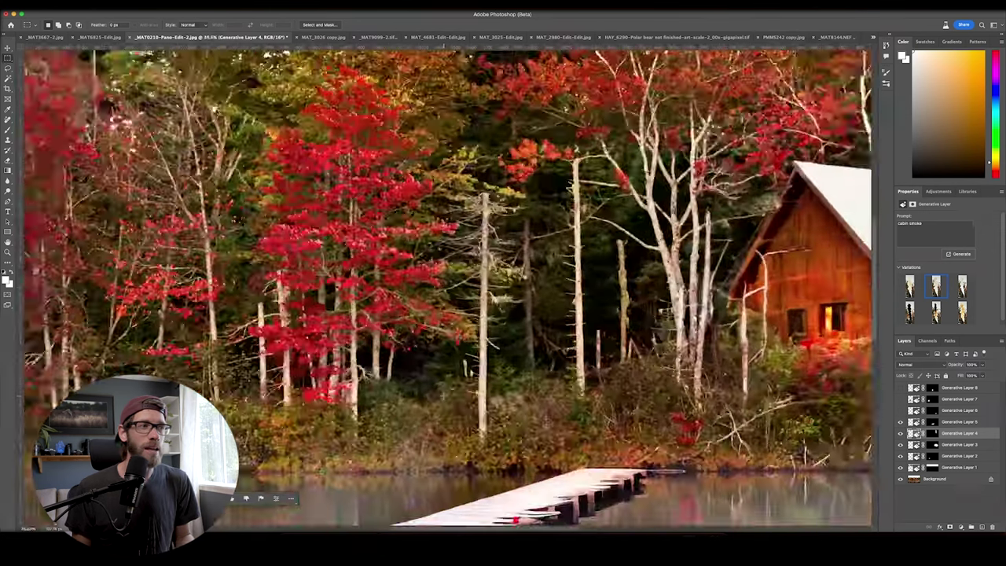
pyautogui.scroll(-5, 448, 287)
pyautogui.press('super+plus')
pyautogui.press('super+plus')
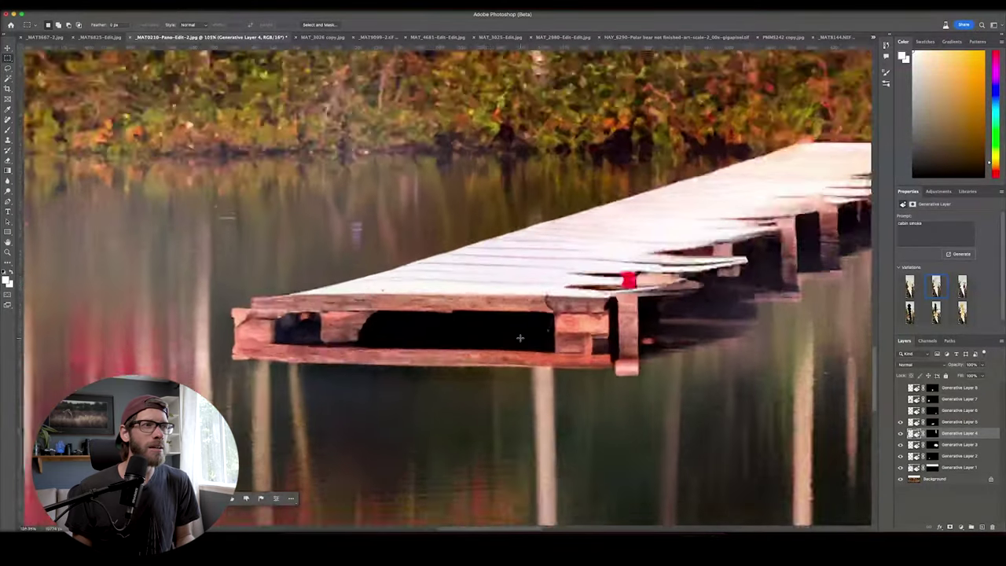
pyautogui.scroll(5, 520, 338)
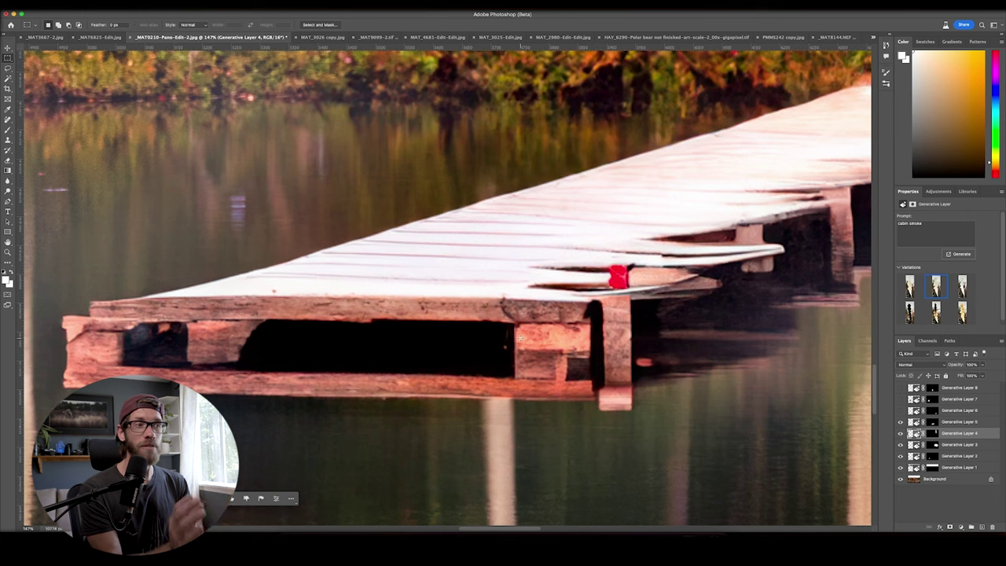
pyautogui.hscroll(8, 520, 338)
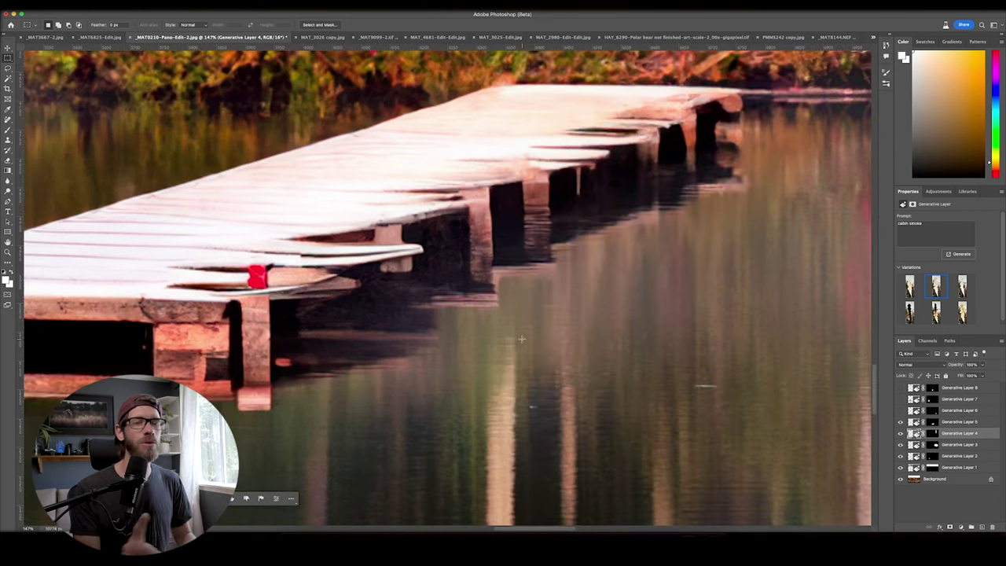
pyautogui.scroll(-10, 522, 338)
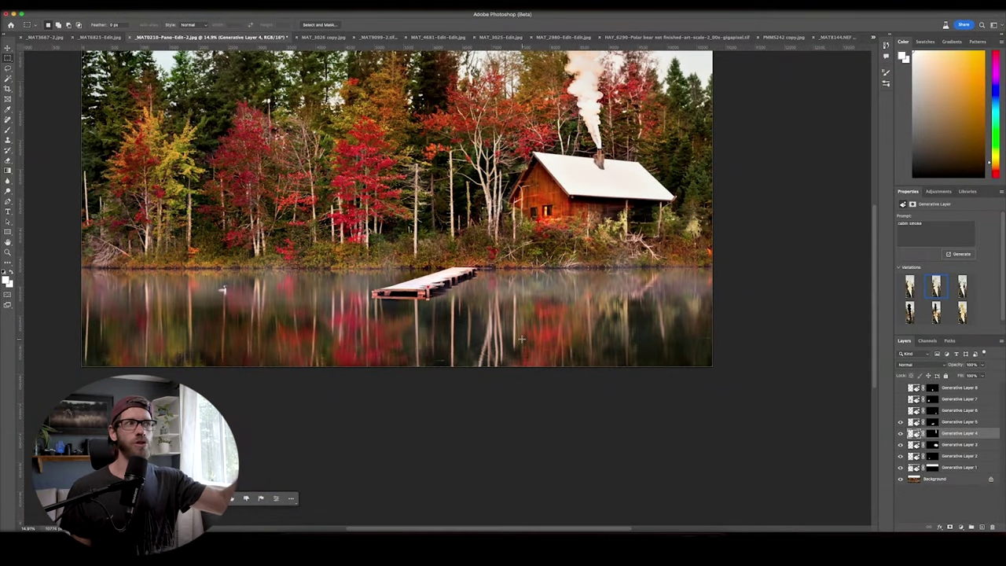
pyautogui.scroll(3, 521, 339)
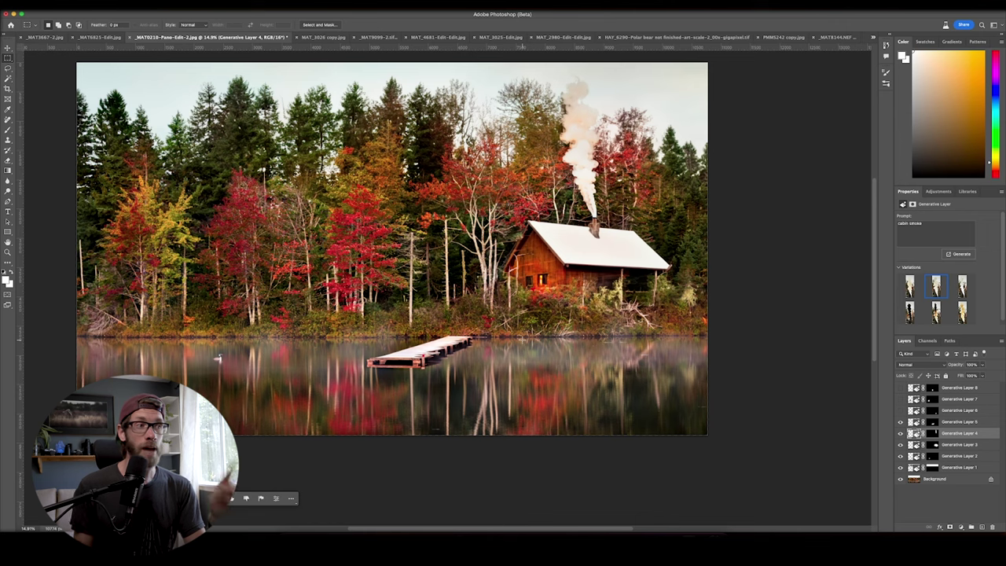
# Preview Generative Layer 6 with the jumping fish, hide it again and show Generative Layer 7.
pyautogui.click(901, 410)
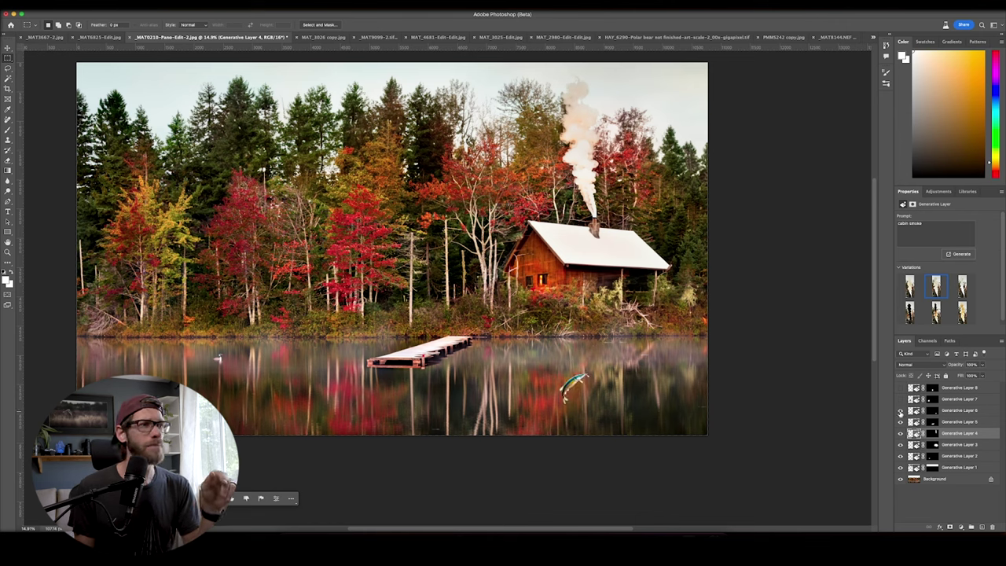
pyautogui.click(901, 410)
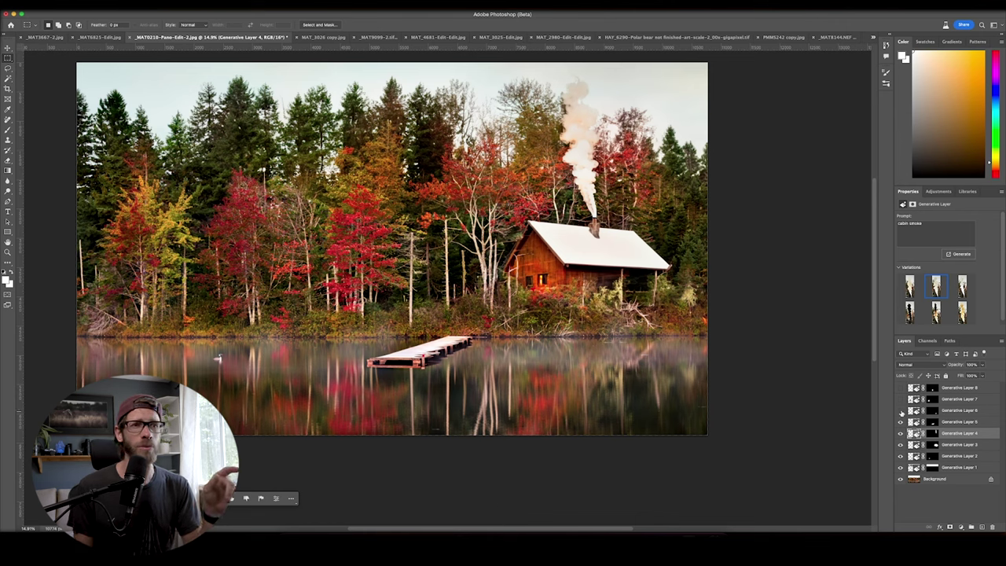
pyautogui.click(901, 400)
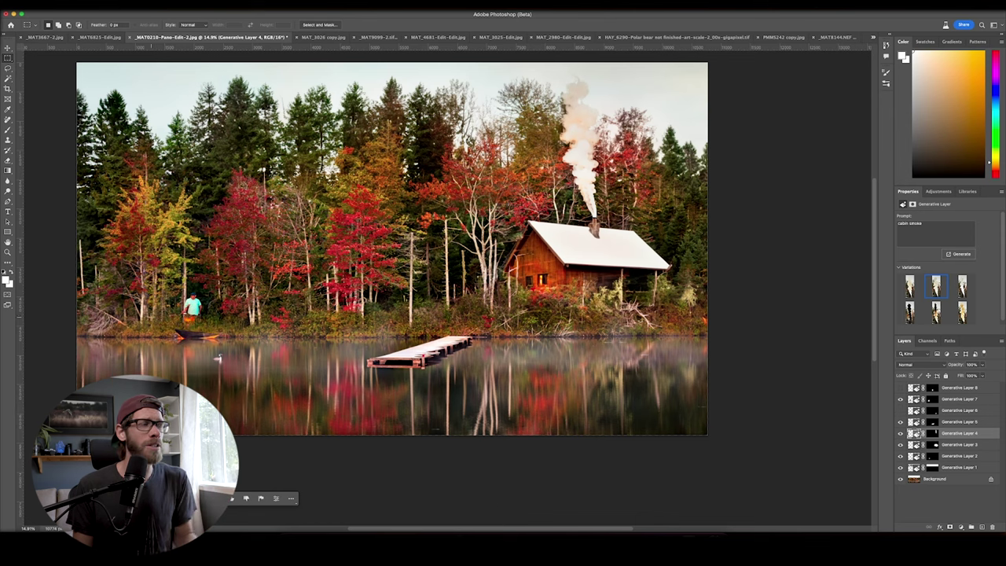
# Compare the three person fishing variations of Generative Layer 7 on the far shore, ending on the second one.
pyautogui.scroll(5, 440, 303)
pyautogui.hscroll(-10, 440, 304)
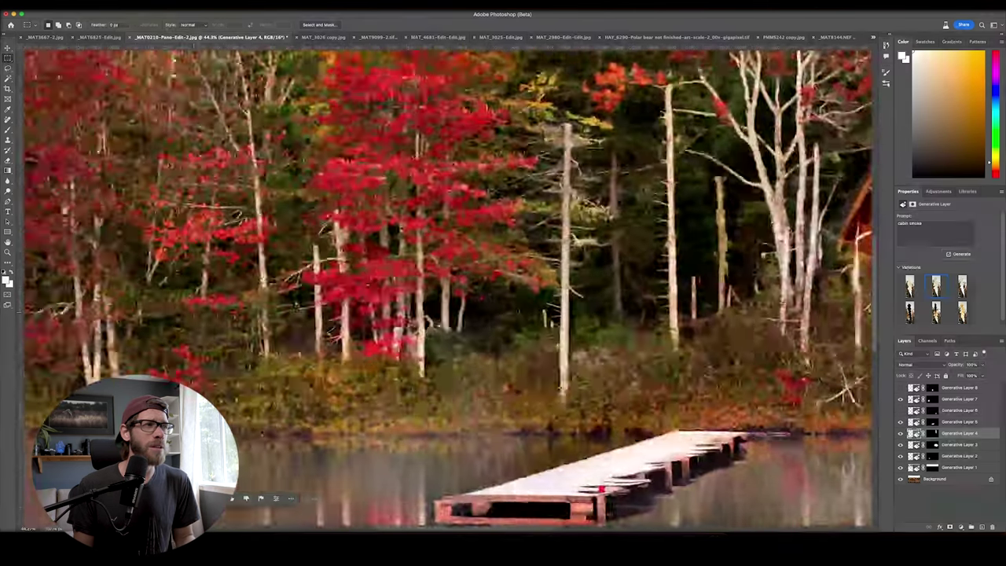
pyautogui.scroll(2, 310, 489)
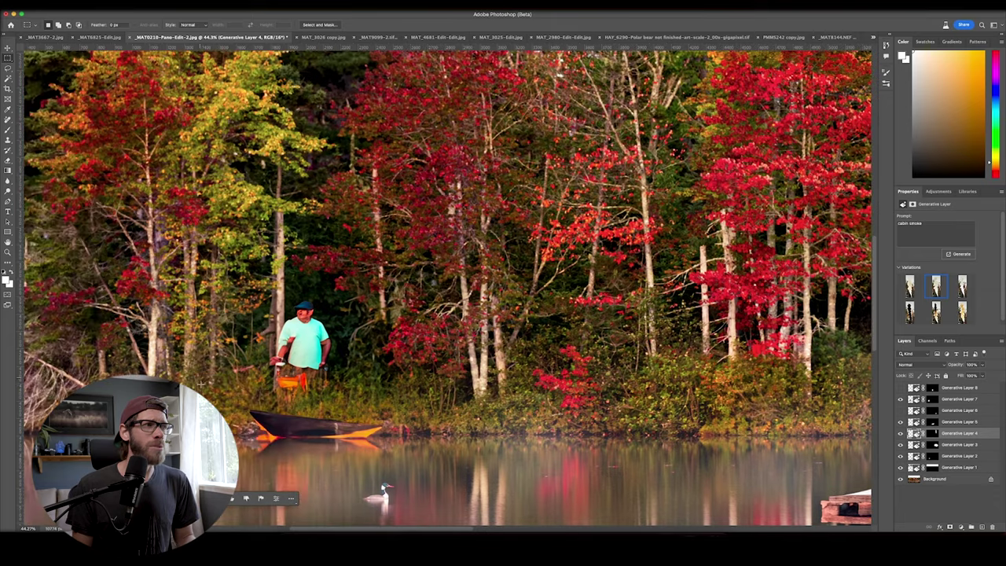
pyautogui.hscroll(-3, 448, 286)
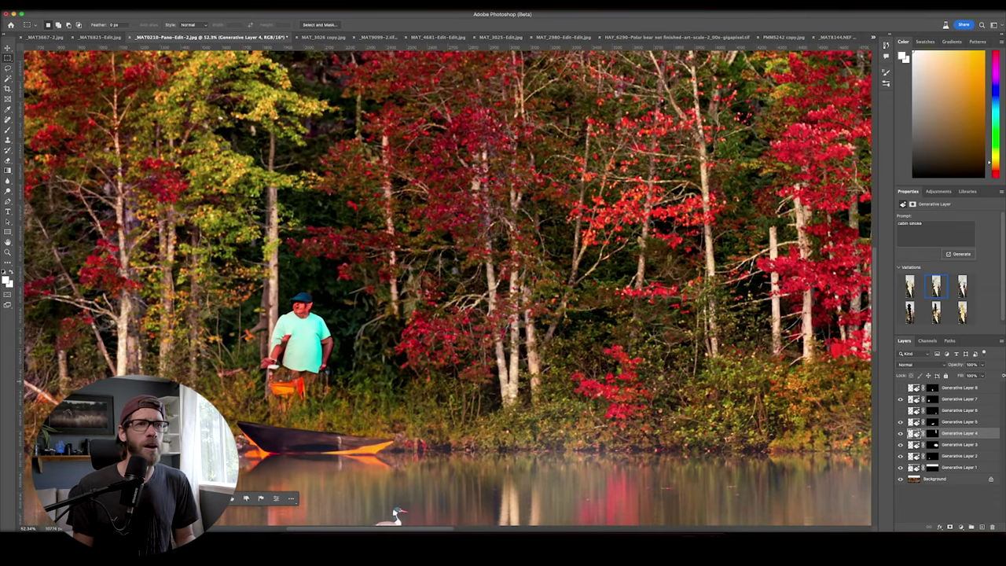
pyautogui.click(949, 399)
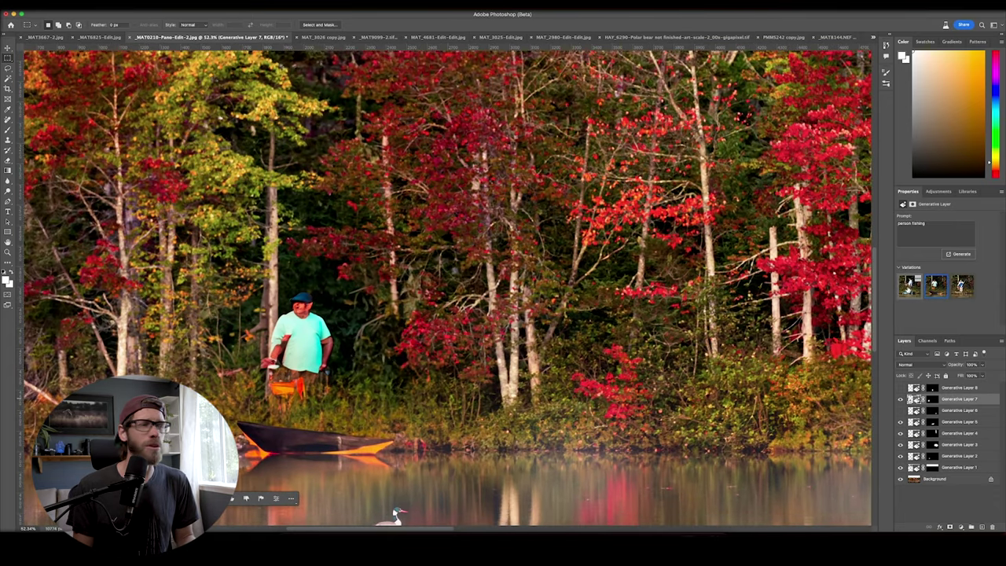
pyautogui.click(910, 286)
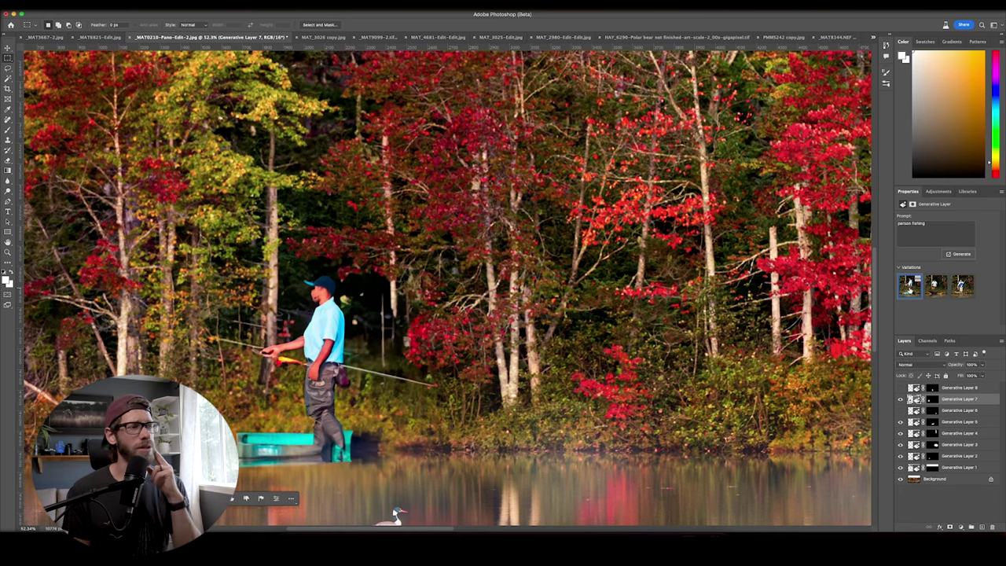
pyautogui.hscroll(-5, 527, 337)
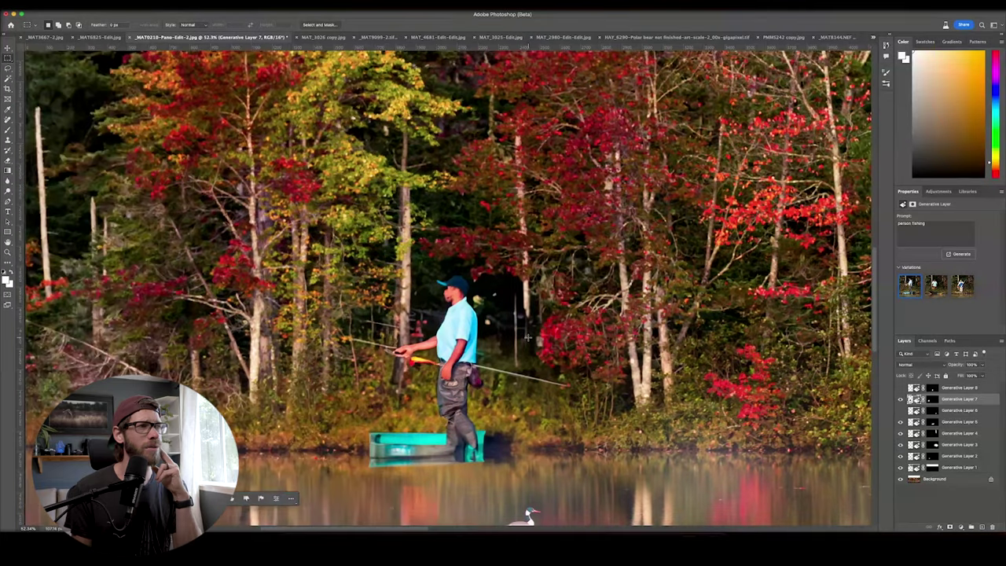
pyautogui.hscroll(-5, 527, 337)
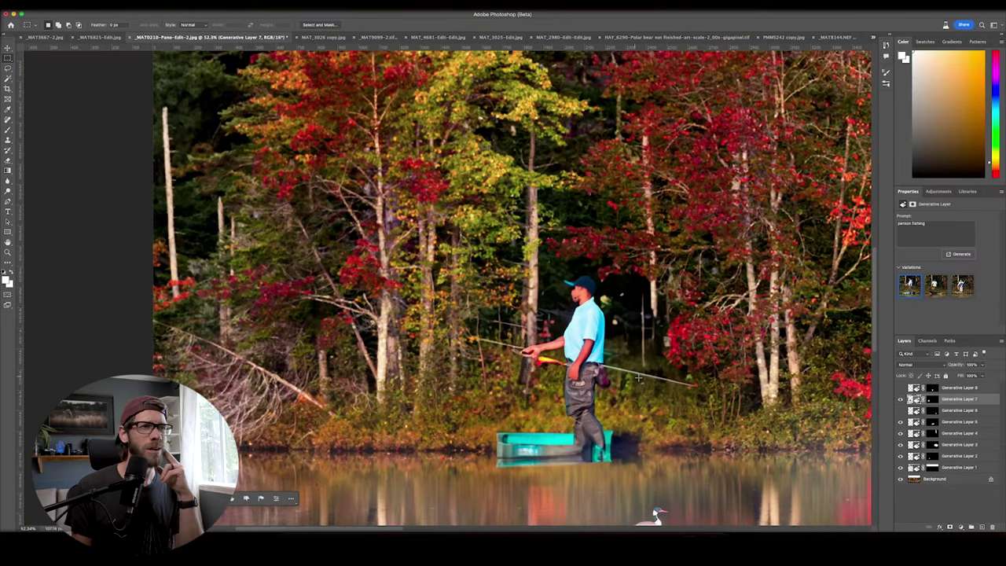
pyautogui.hscroll(4, 638, 378)
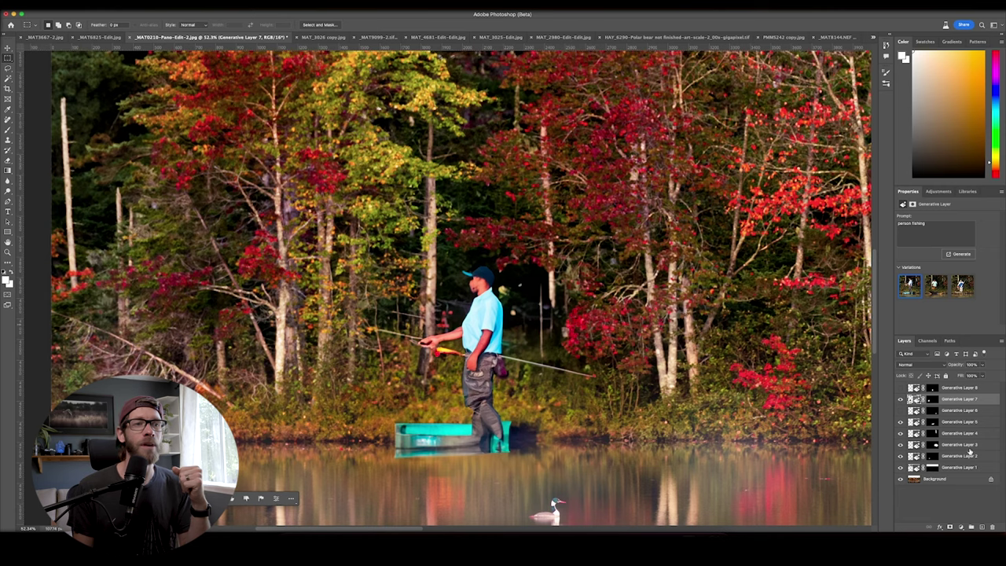
pyautogui.click(963, 288)
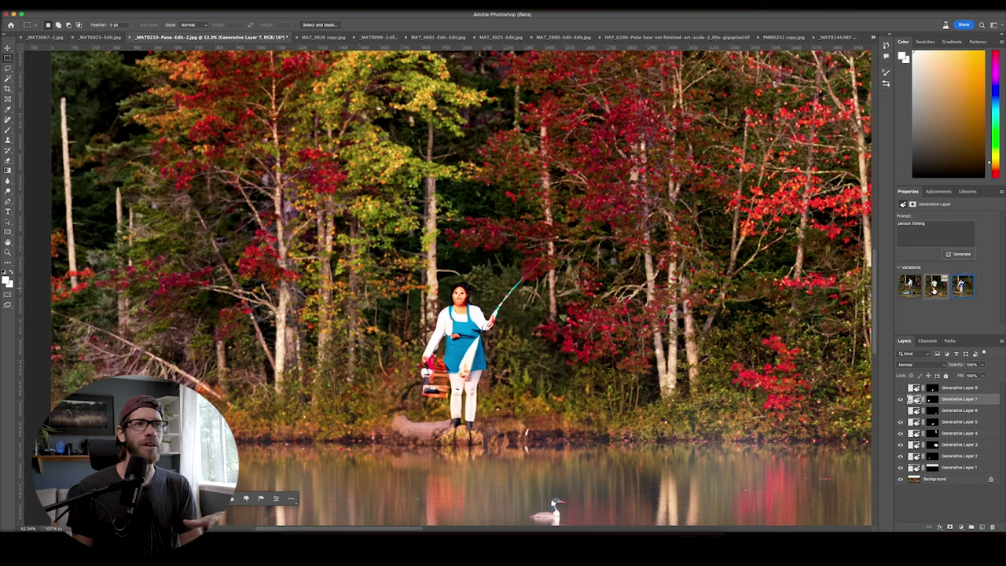
pyautogui.click(935, 288)
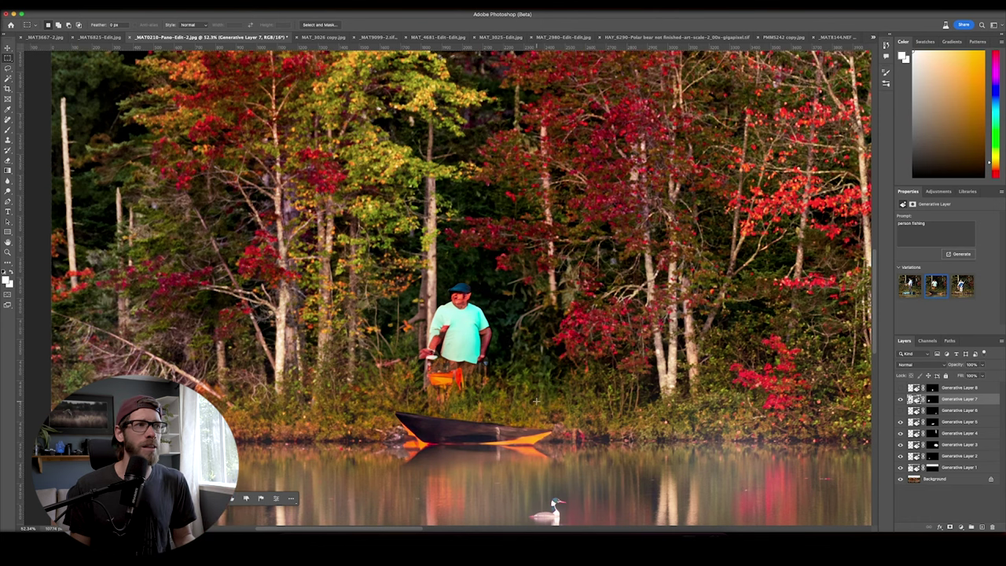
# Show Generative Layer 8 and compare its three variations of the kid fishing on the dock, ending on the third.
pyautogui.scroll(-5, 536, 401)
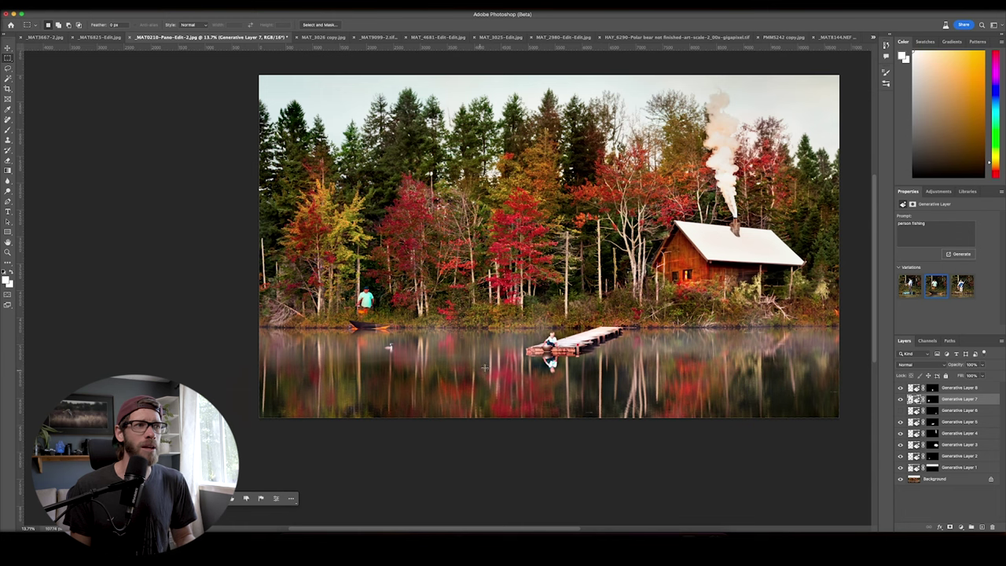
pyautogui.scroll(5, 550, 350)
pyautogui.scroll(2, 586, 383)
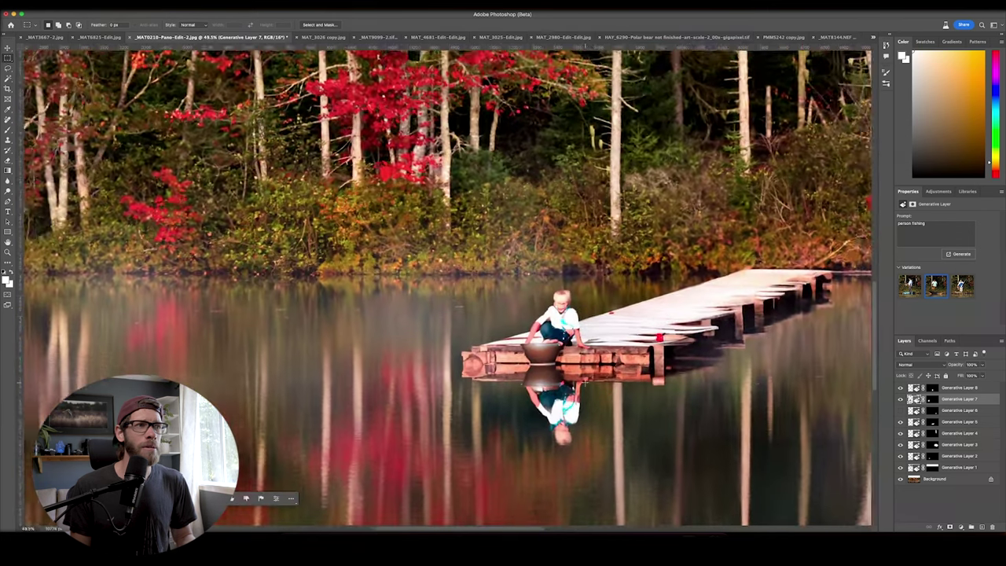
pyautogui.scroll(4, 582, 347)
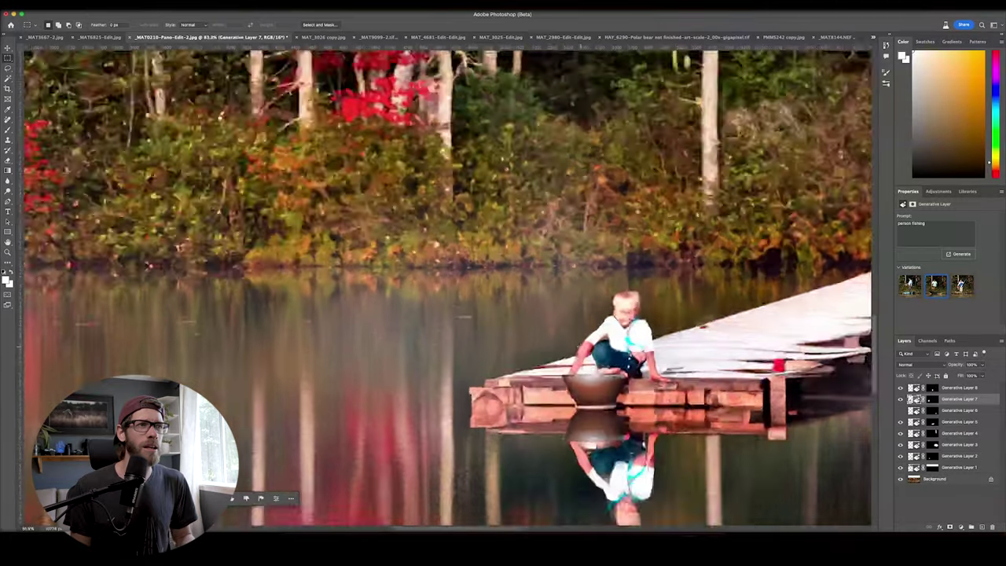
pyautogui.scroll(-5, 602, 368)
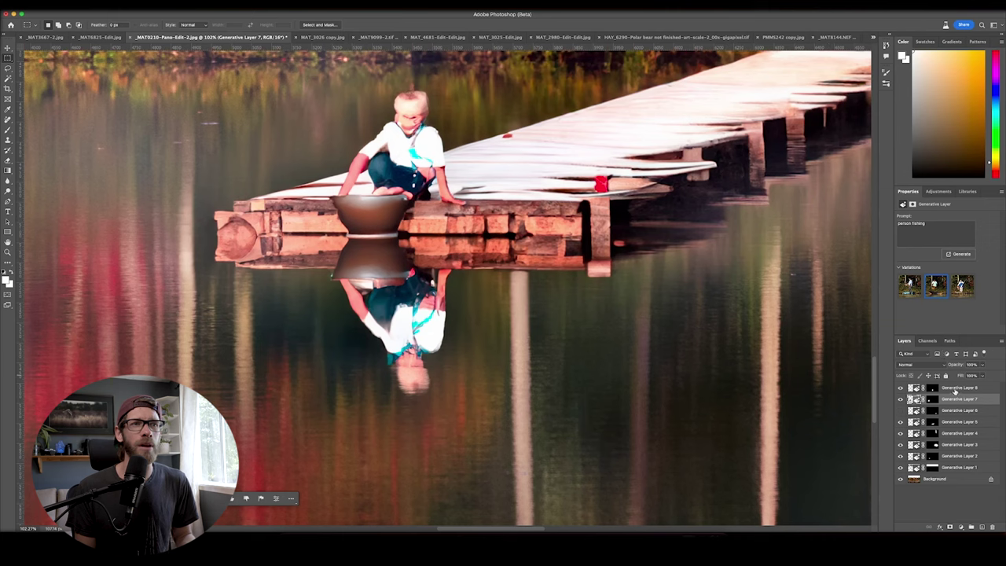
pyautogui.click(977, 388)
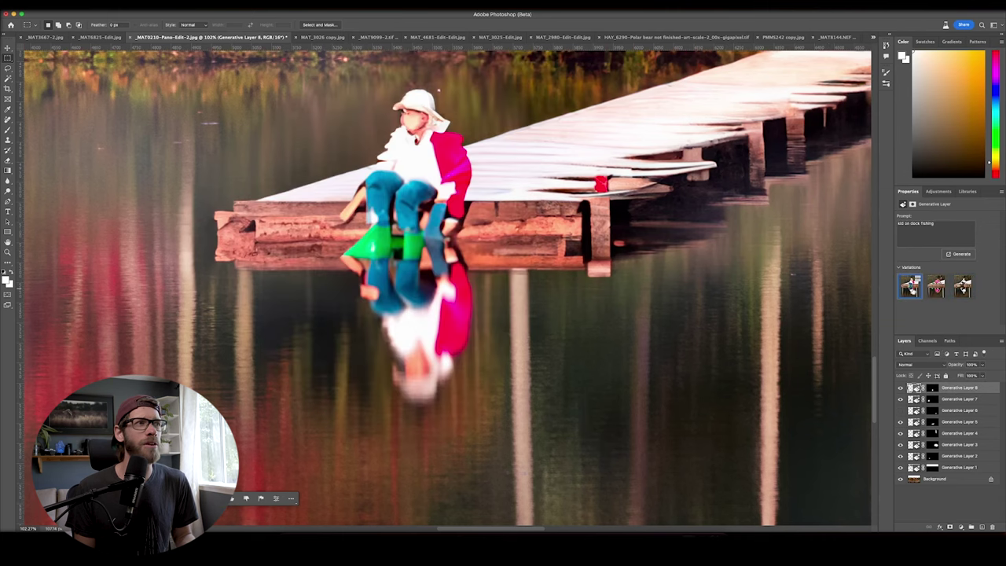
pyautogui.click(935, 288)
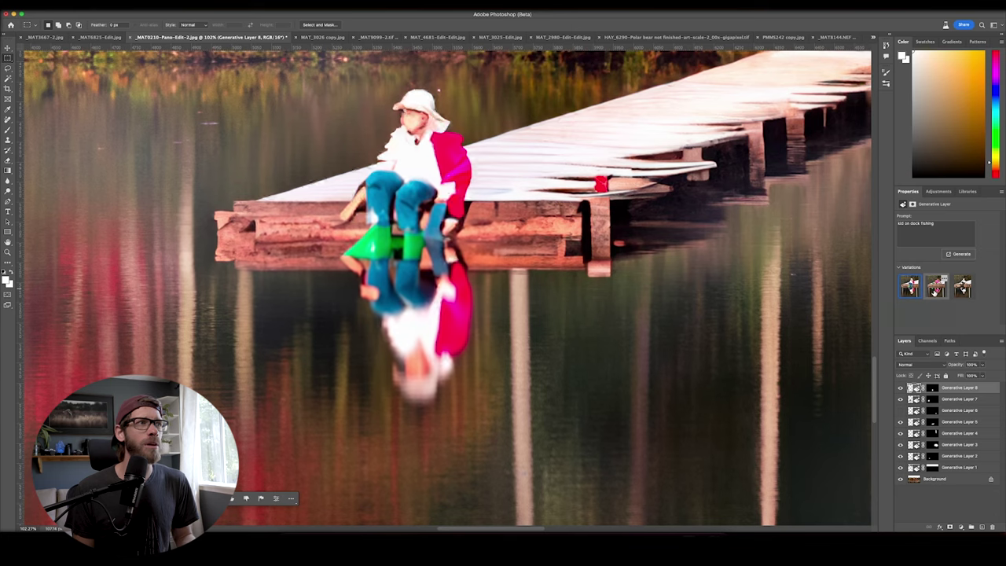
pyautogui.scroll(3, 535, 333)
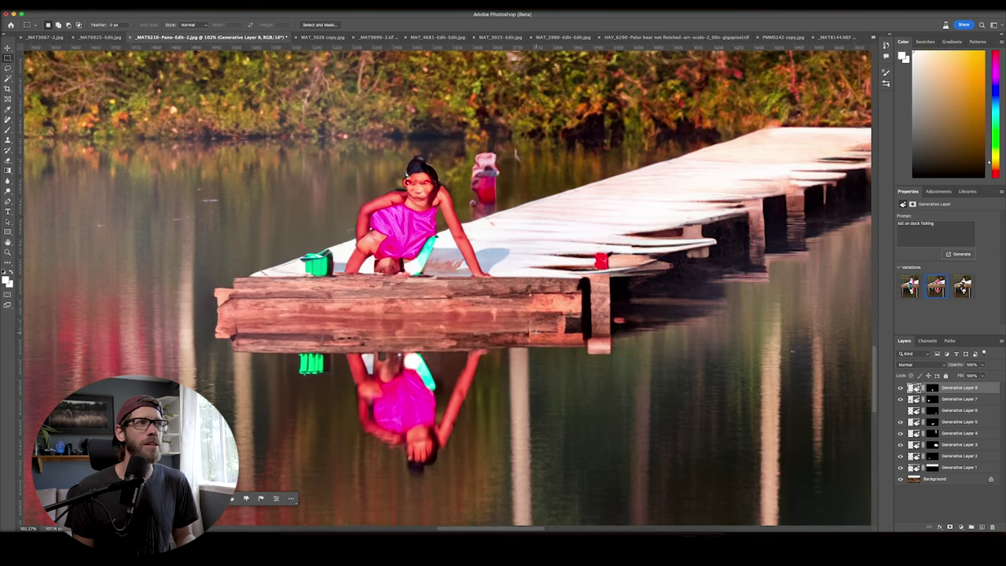
pyautogui.click(963, 288)
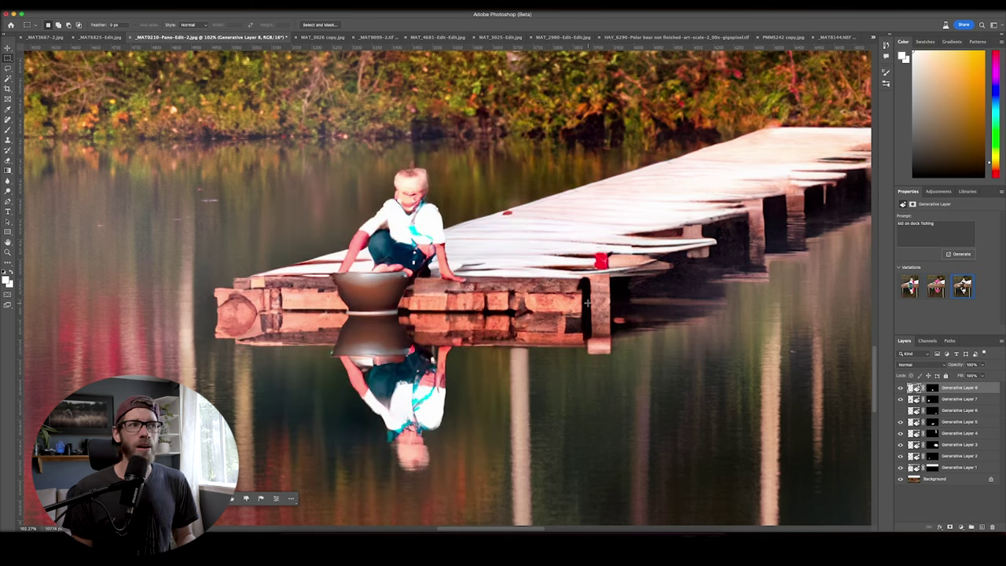
# Review the whole lake composite with the generated cabin, smoke, dock and people.
pyautogui.press('super+minus')
pyautogui.press('super+minus')
pyautogui.press('super+minus')
pyautogui.press('super+minus')
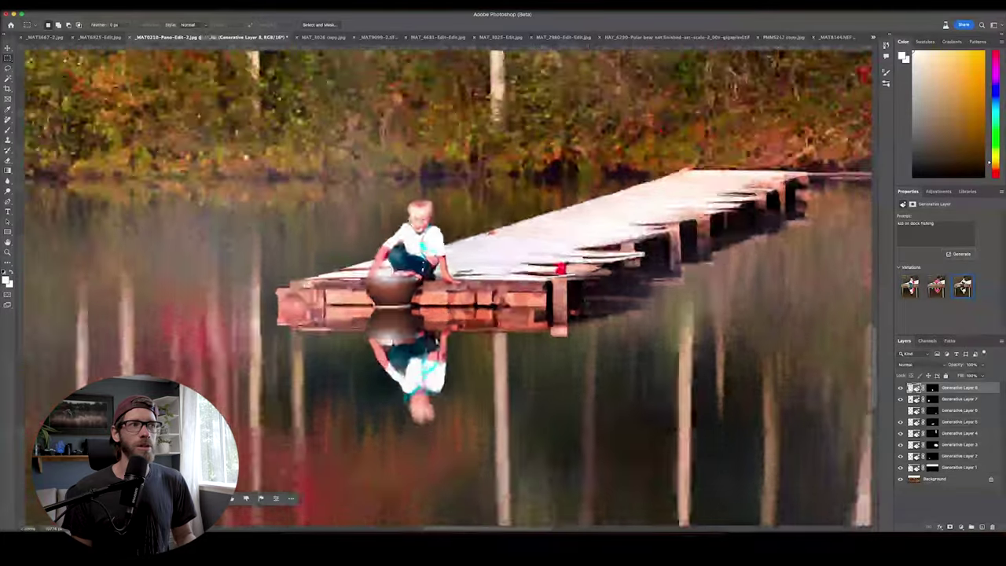
pyautogui.press('super+minus')
pyautogui.press('super+minus')
pyautogui.press('super+minus')
pyautogui.press('super+minus')
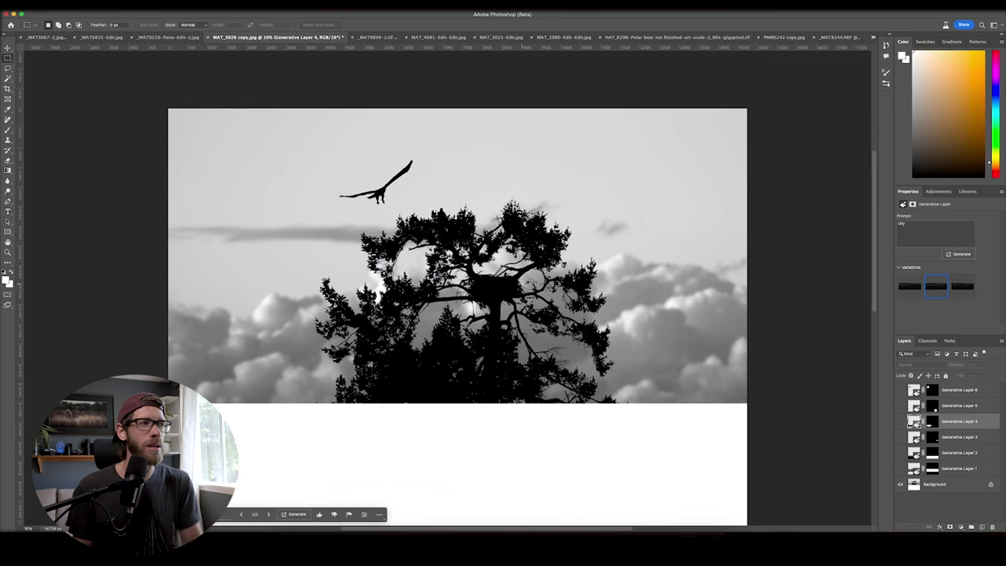
# Examine the eagle, tree and nest in the original MAT_3026 copy.jpg photo and its blank extended canvas.
pyautogui.scroll(3, 456, 315)
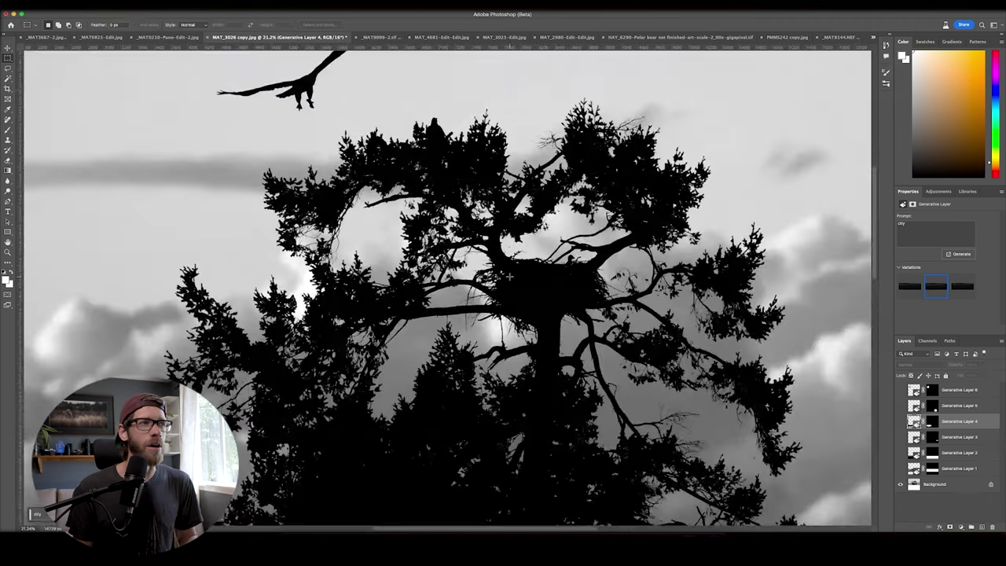
pyautogui.scroll(-4, 456, 314)
pyautogui.scroll(-3, 509, 277)
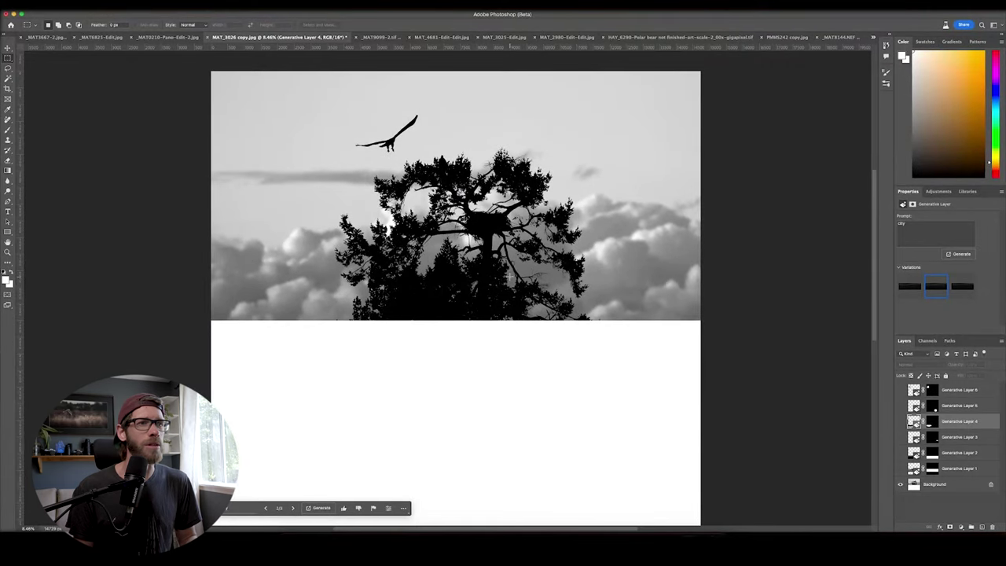
# Show the generative layers that extend the tree photo downward and compare the city variations of Generative Layer 4, ending on the third.
pyautogui.click(901, 468)
pyautogui.scroll(-3, 820, 438)
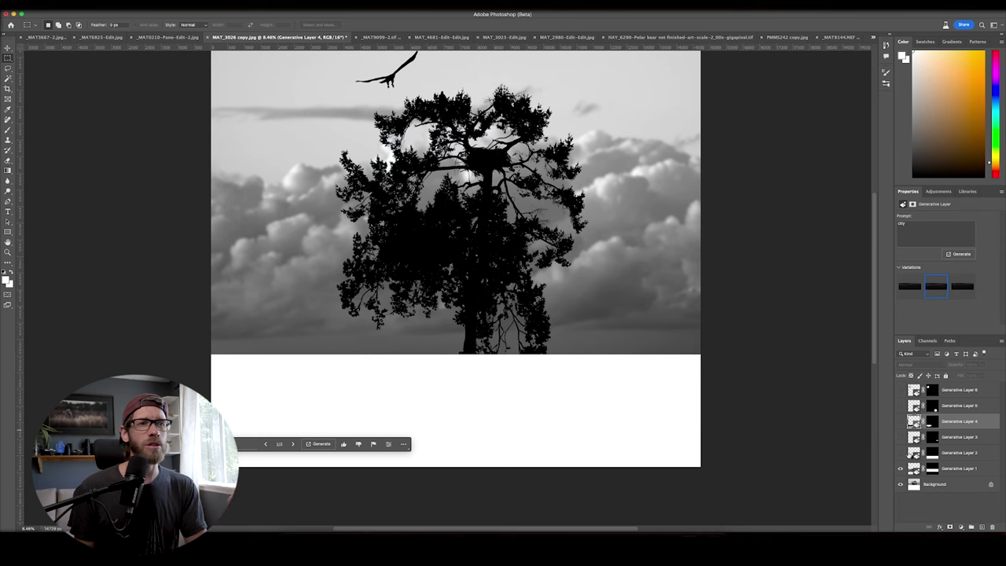
pyautogui.click(901, 454)
pyautogui.scroll(-1, 541, 407)
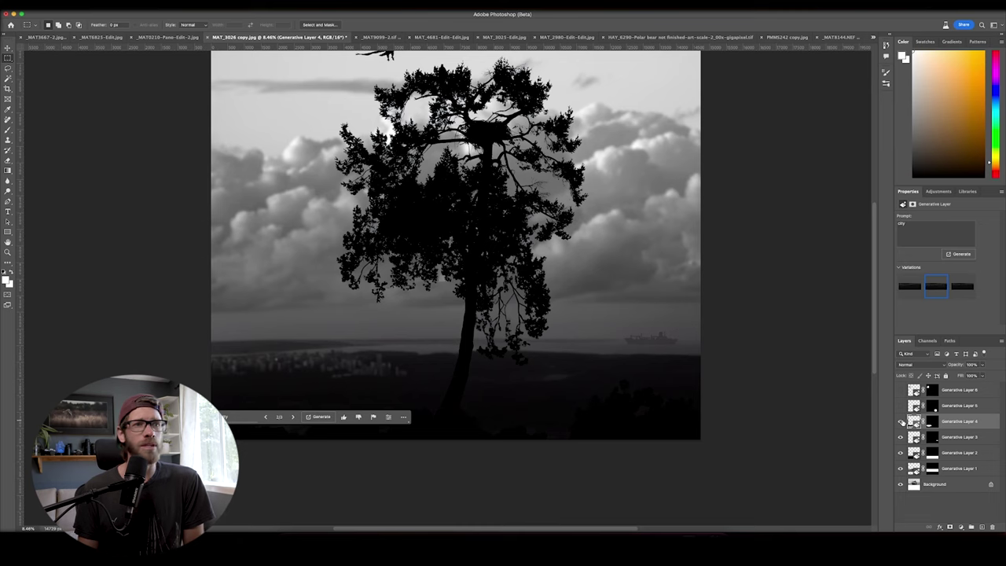
pyautogui.click(904, 290)
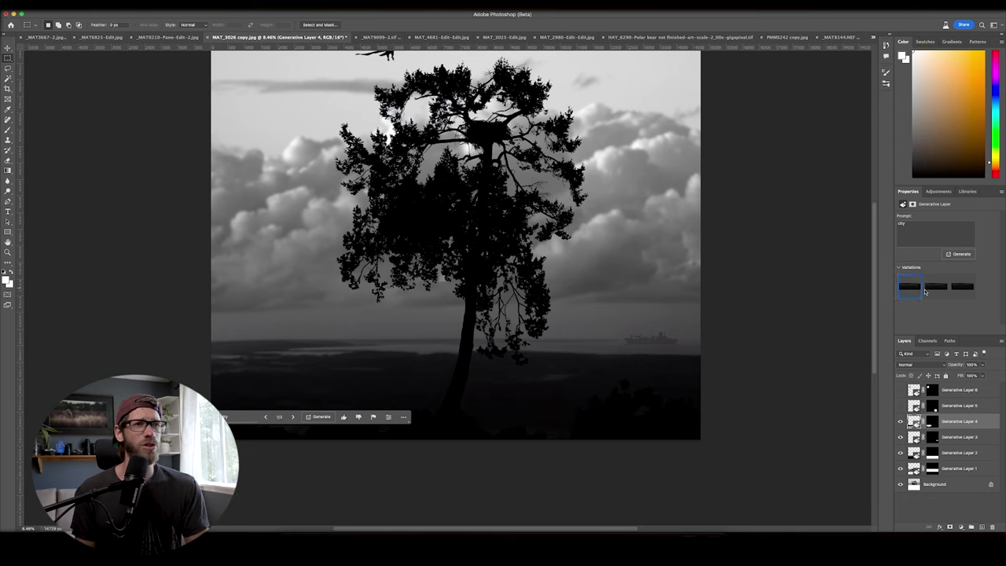
pyautogui.click(972, 293)
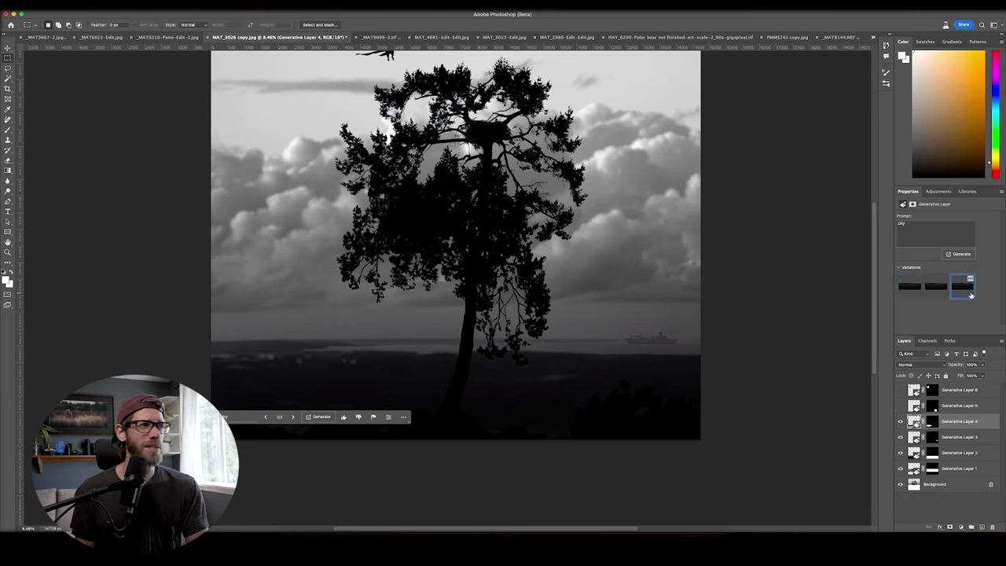
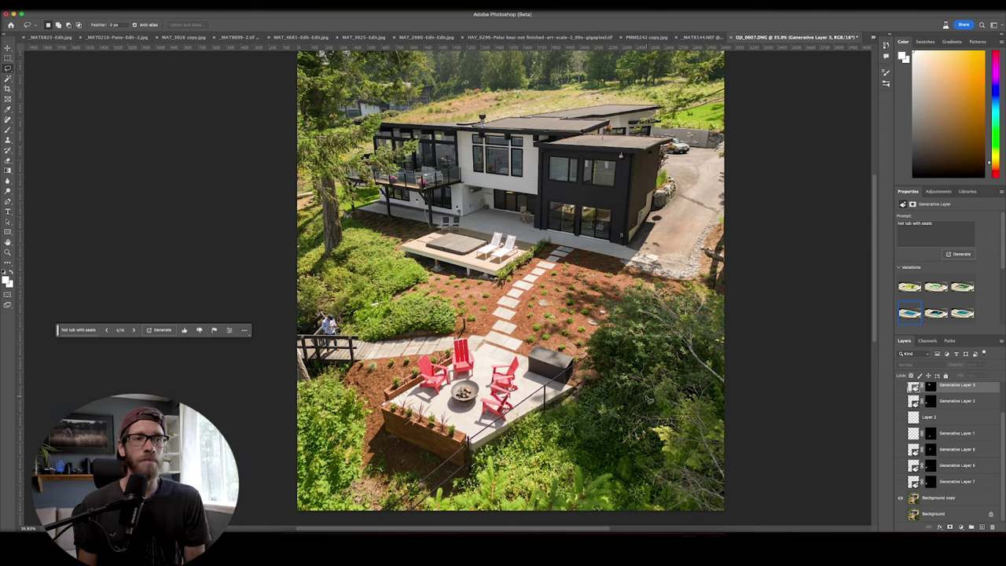
# Toggle Generative Layer 7 in DJI_0007.DNG to compare the wooden bridge with and without the standing man.
pyautogui.click(901, 481)
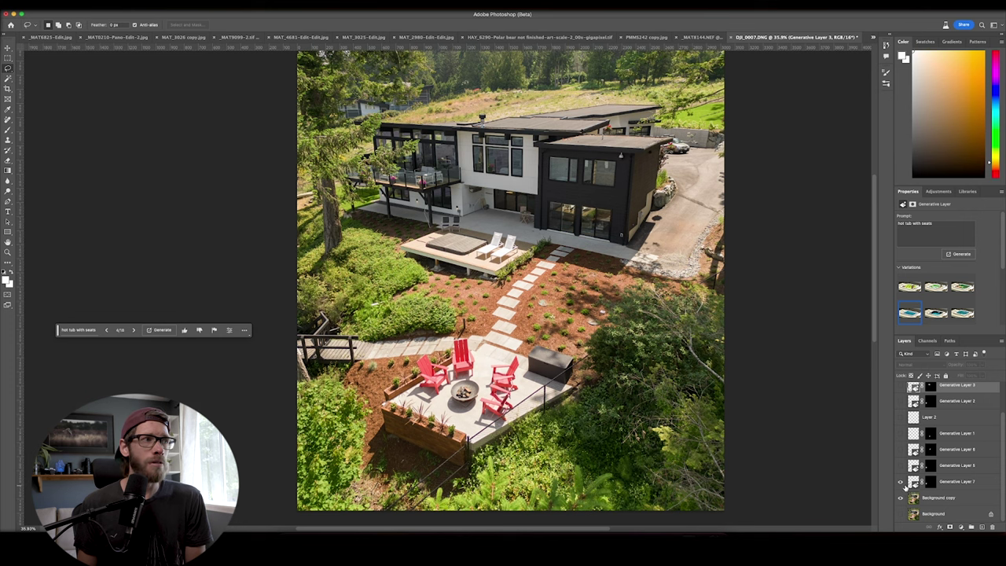
pyautogui.click(901, 481)
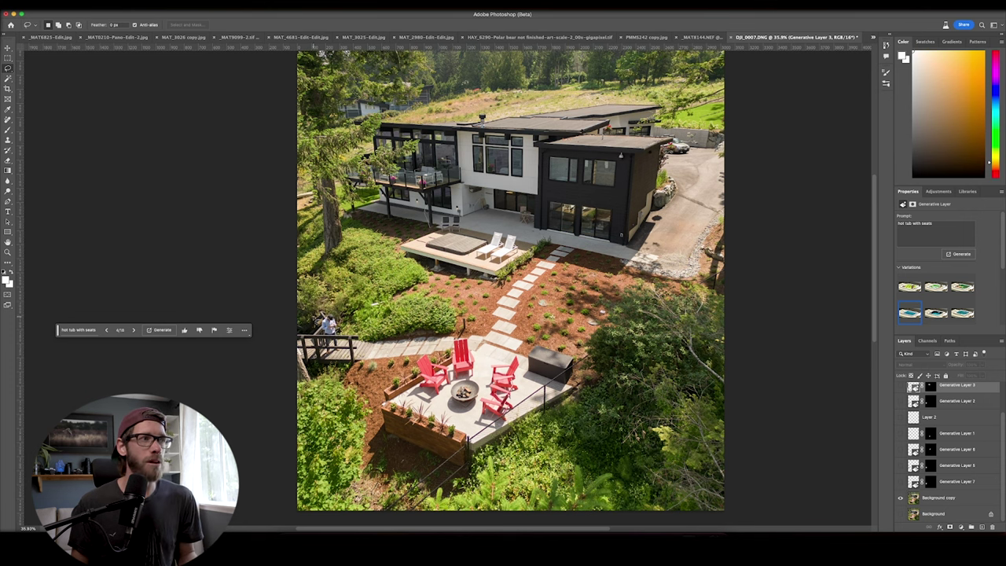
pyautogui.press('super+equal')
pyautogui.scroll(5, 549, 288)
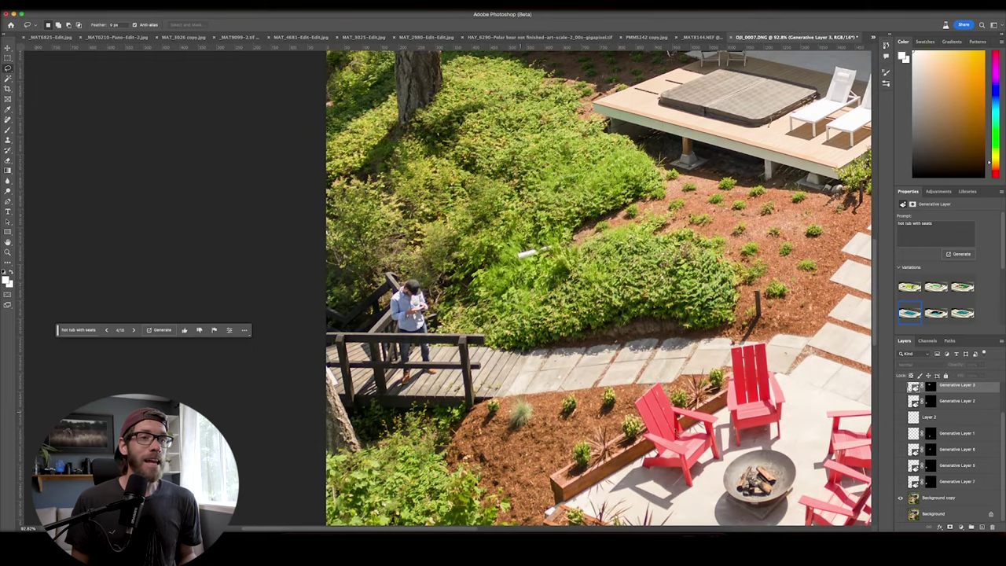
pyautogui.click(901, 481)
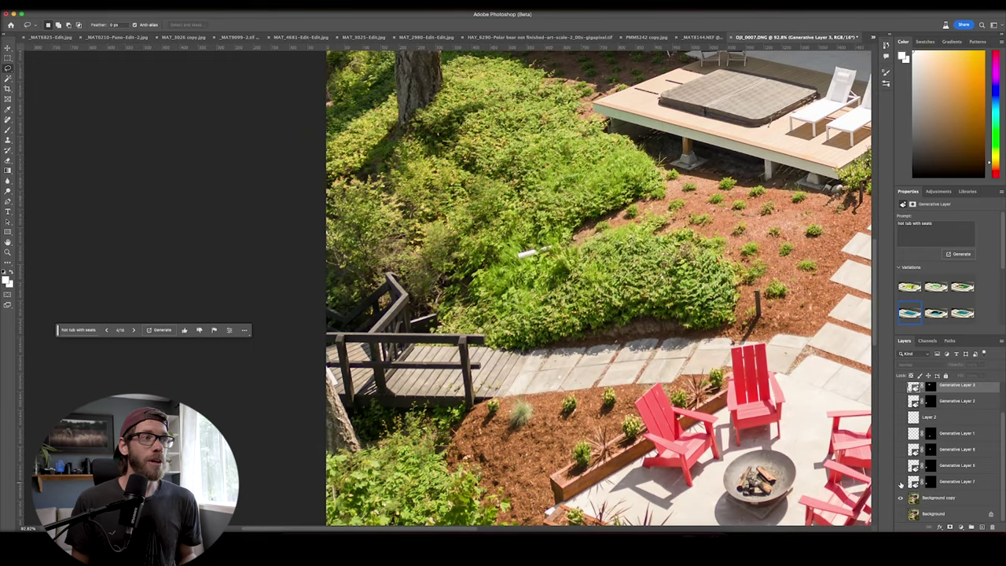
pyautogui.click(901, 481)
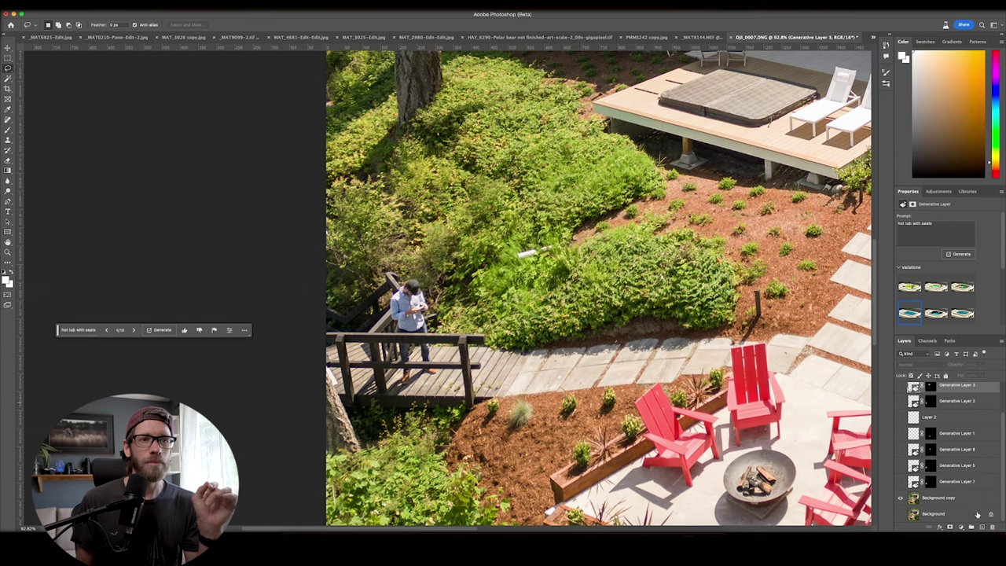
# Add a new empty layer directly above Generative Layer 5.
pyautogui.click(947, 467)
pyautogui.click(982, 527)
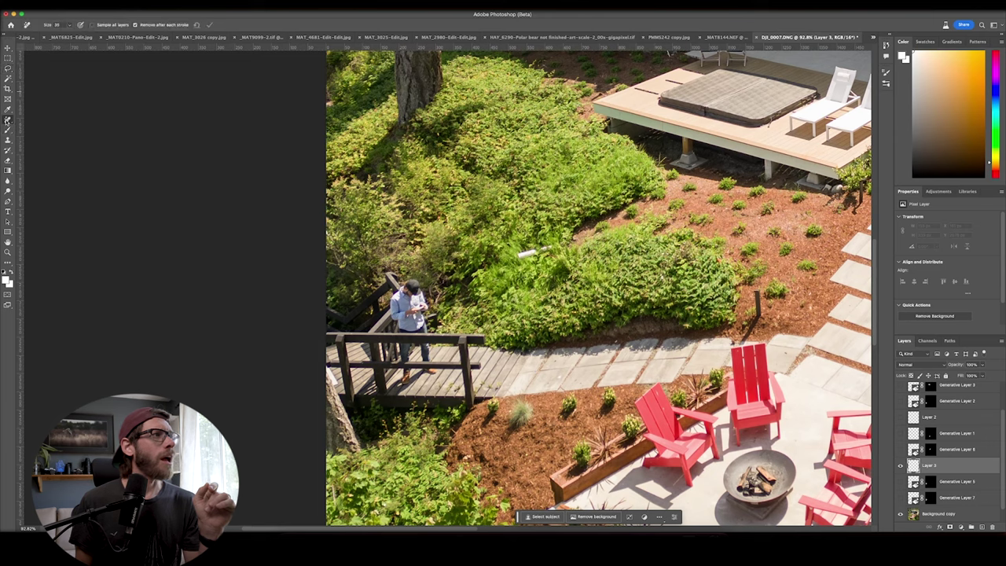
# Try to paint out the man on the wooden bridge with the Spot Healing Brush, and undo the retouch.
pyautogui.click(8, 119)
pyautogui.click(35, 119)
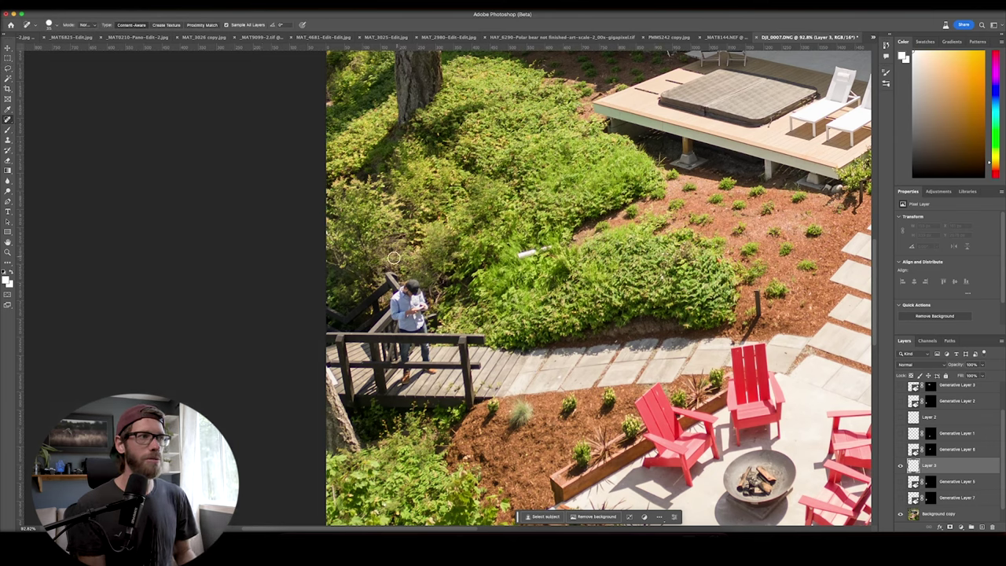
pyautogui.moveTo(396, 310)
pyautogui.mouseDown()
pyautogui.moveTo(415, 308)
pyautogui.moveTo(406, 380)
pyautogui.moveTo(394, 393)
pyautogui.moveTo(433, 367)
pyautogui.moveTo(421, 323)
pyautogui.moveTo(417, 335)
pyautogui.moveTo(424, 309)
pyautogui.mouseUp()
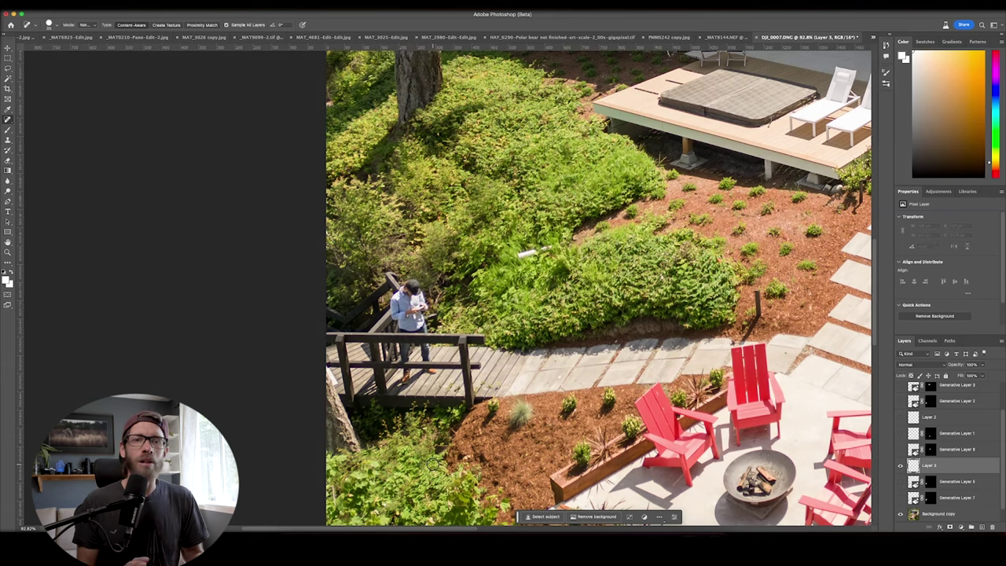
pyautogui.press('super+z')
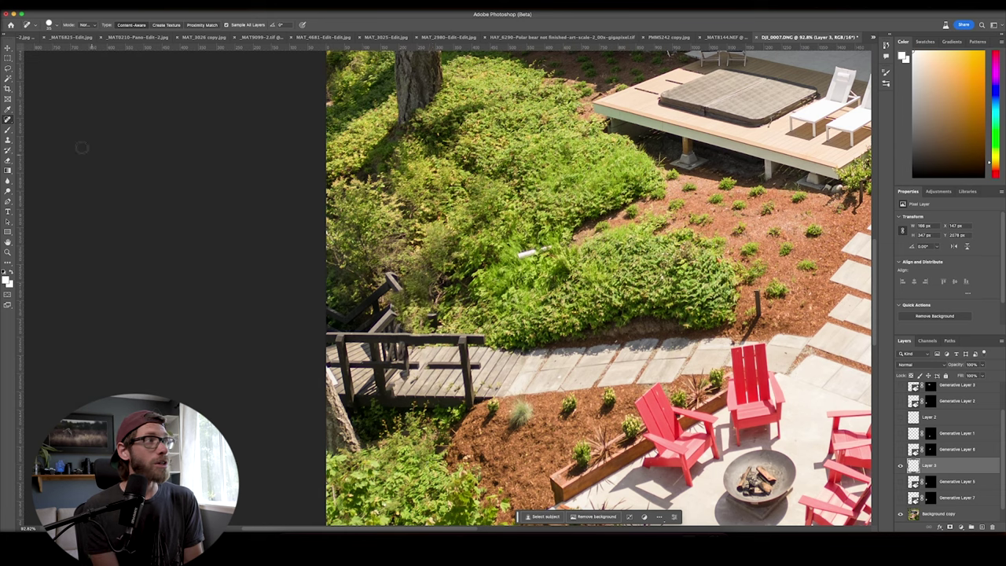
pyautogui.click(7, 140)
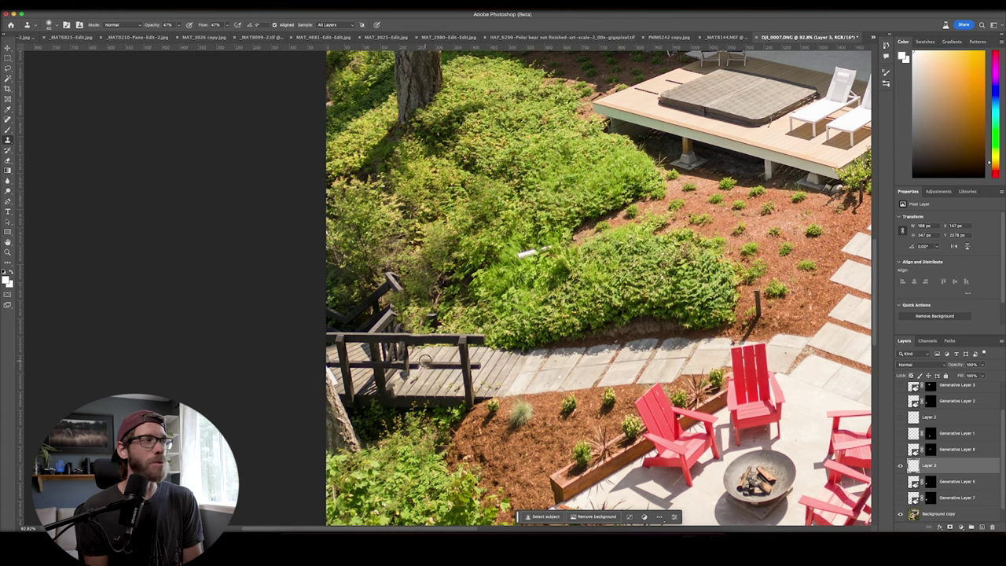
pyautogui.click(8, 120)
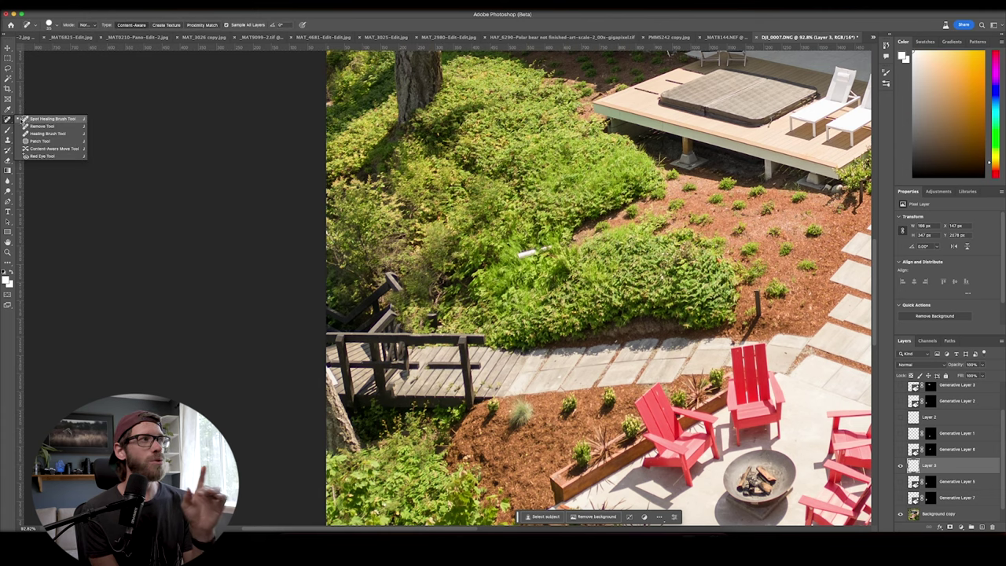
pyautogui.click(47, 134)
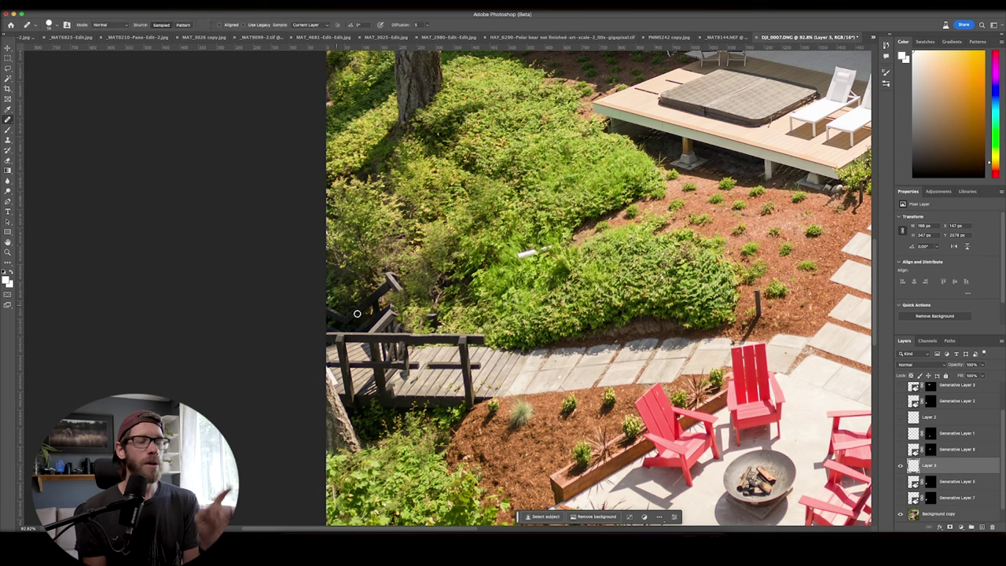
pyautogui.press('super+z')
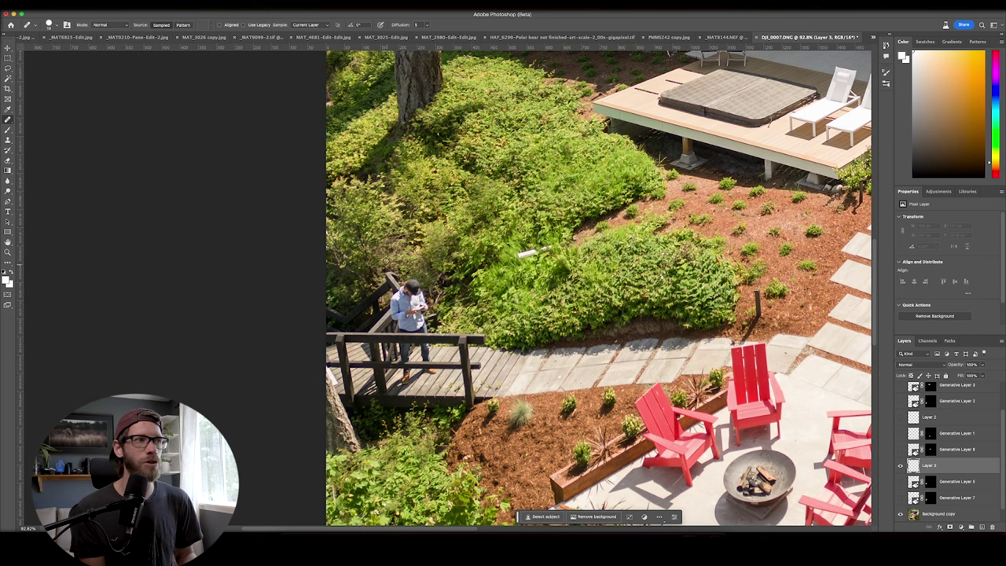
# Try to erase the man on the bridge from Background copy with the Remove tool, and undo it.
pyautogui.scroll(2, 404, 320)
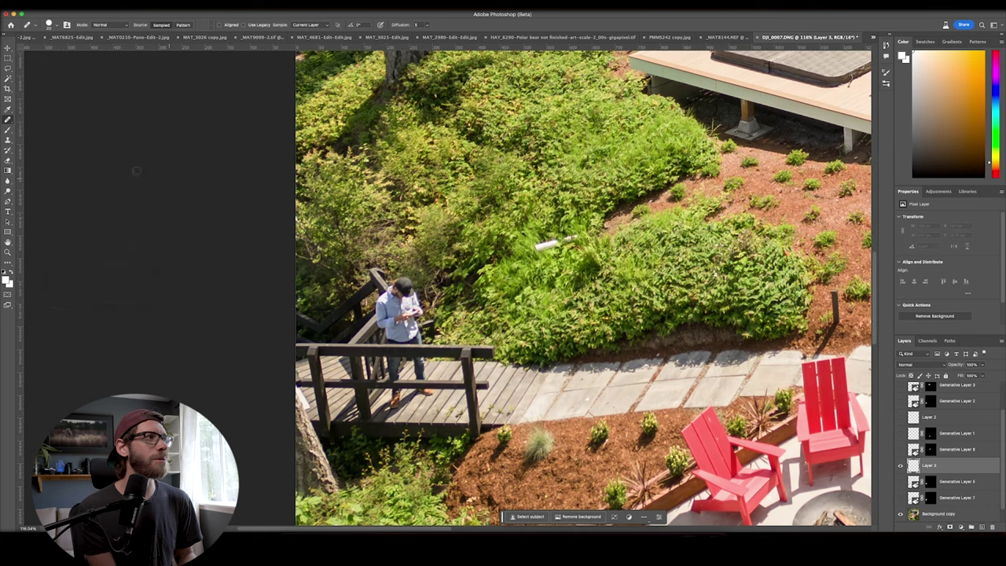
pyautogui.rightClick(8, 120)
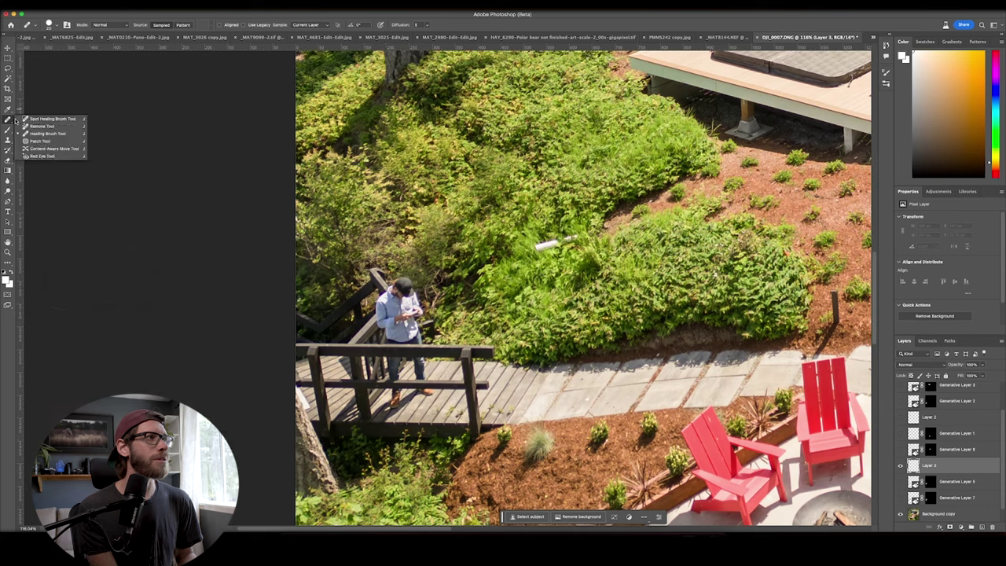
pyautogui.click(47, 127)
pyautogui.moveTo(388, 325)
pyautogui.mouseDown()
pyautogui.moveTo(385, 300)
pyautogui.moveTo(400, 287)
pyautogui.moveTo(408, 299)
pyautogui.moveTo(401, 327)
pyautogui.moveTo(415, 310)
pyautogui.moveTo(425, 393)
pyautogui.moveTo(378, 416)
pyautogui.moveTo(393, 397)
pyautogui.moveTo(392, 345)
pyautogui.moveTo(407, 341)
pyautogui.mouseUp()
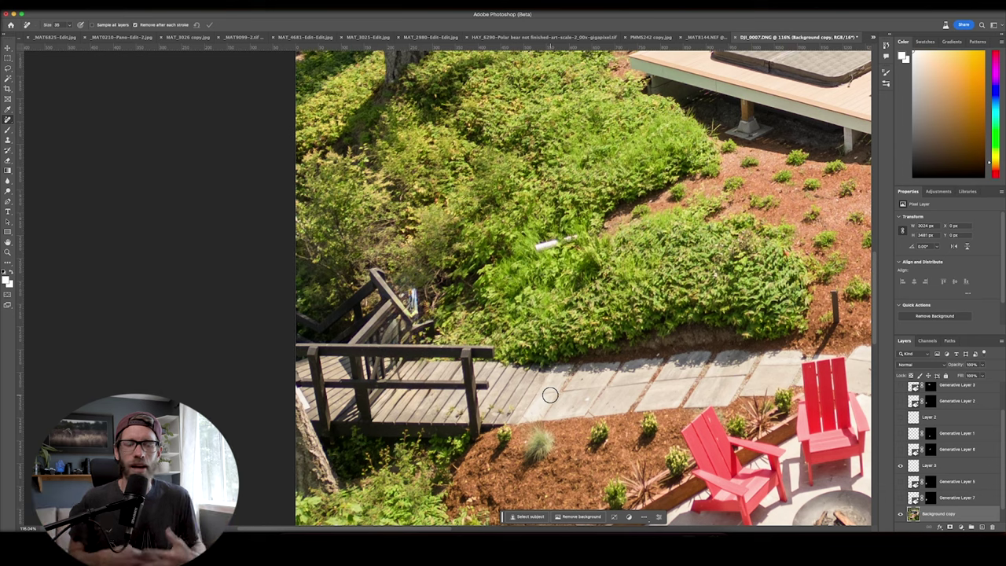
pyautogui.press('super+z')
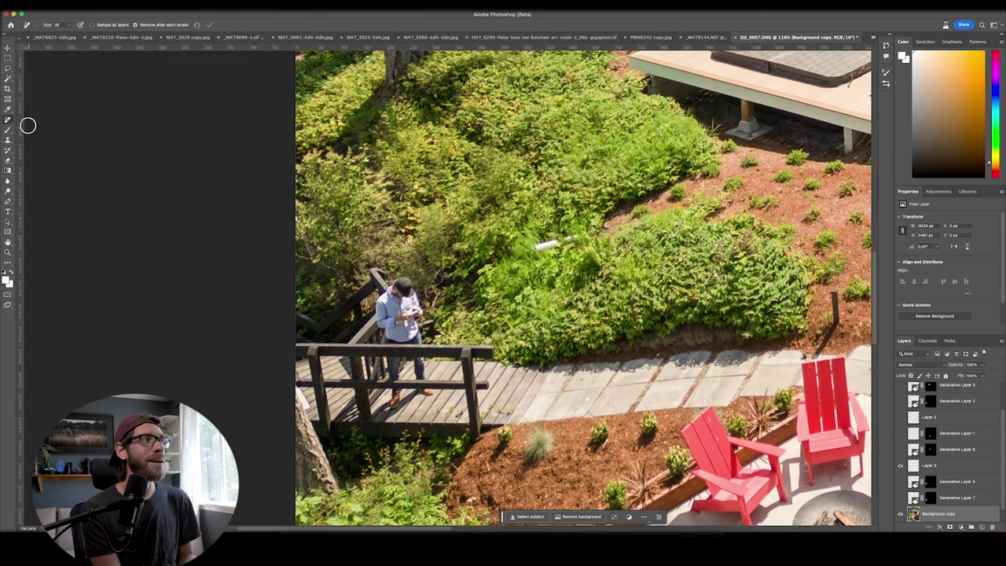
# Lasso the man on the wooden bridge and run Generative Fill with the prompt "remove".
pyautogui.click(8, 69)
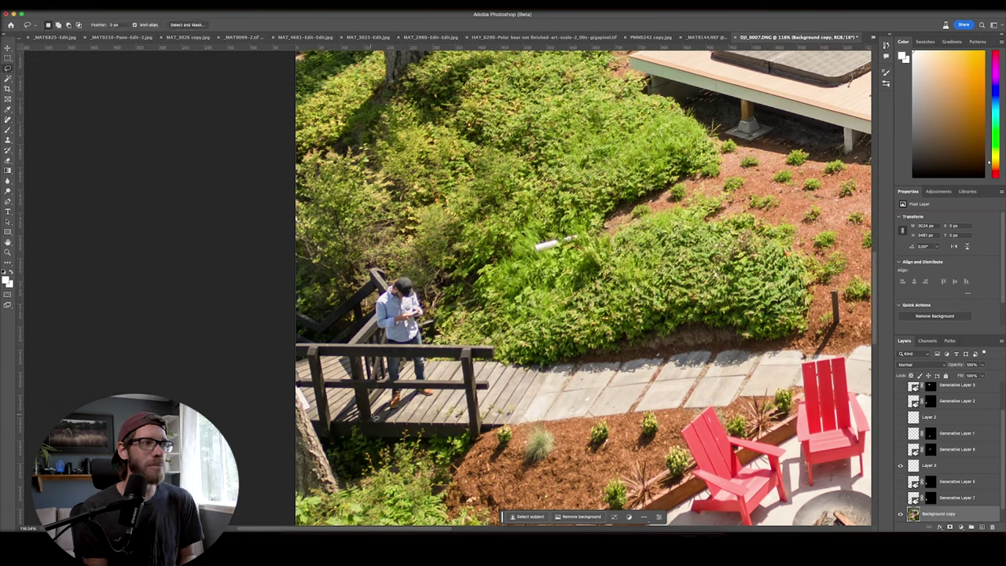
pyautogui.moveTo(440, 399)
pyautogui.mouseDown()
pyautogui.moveTo(423, 289)
pyautogui.moveTo(404, 268)
pyautogui.moveTo(386, 271)
pyautogui.moveTo(364, 298)
pyautogui.moveTo(371, 417)
pyautogui.mouseUp()
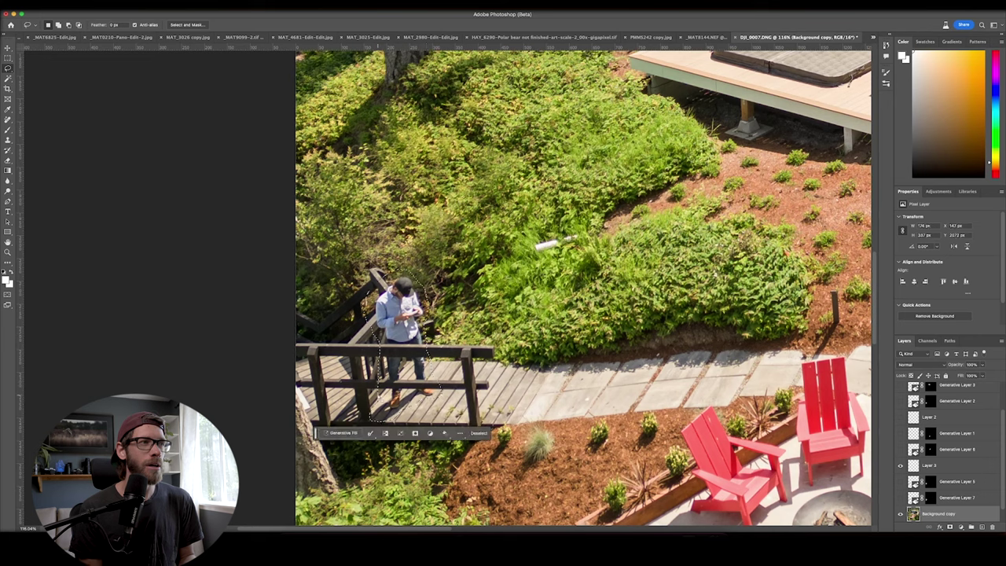
pyautogui.click(342, 433)
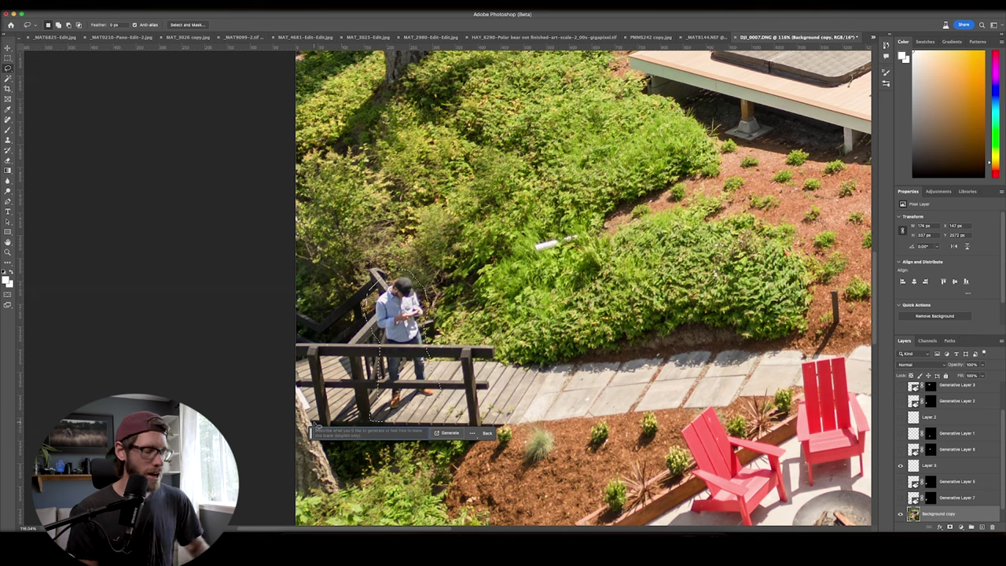
pyautogui.click(316, 431)
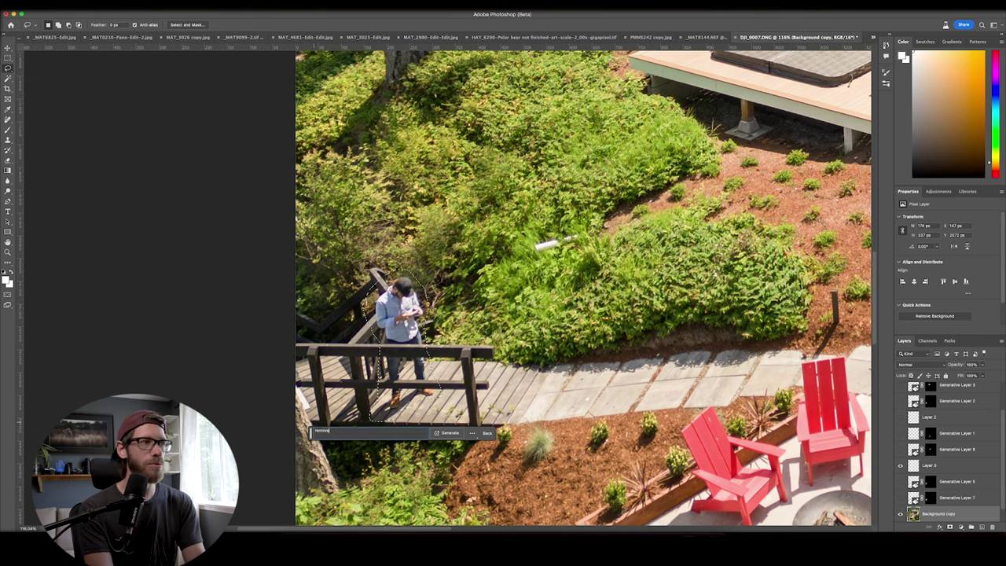
pyautogui.write('remove')
pyautogui.press('Return')
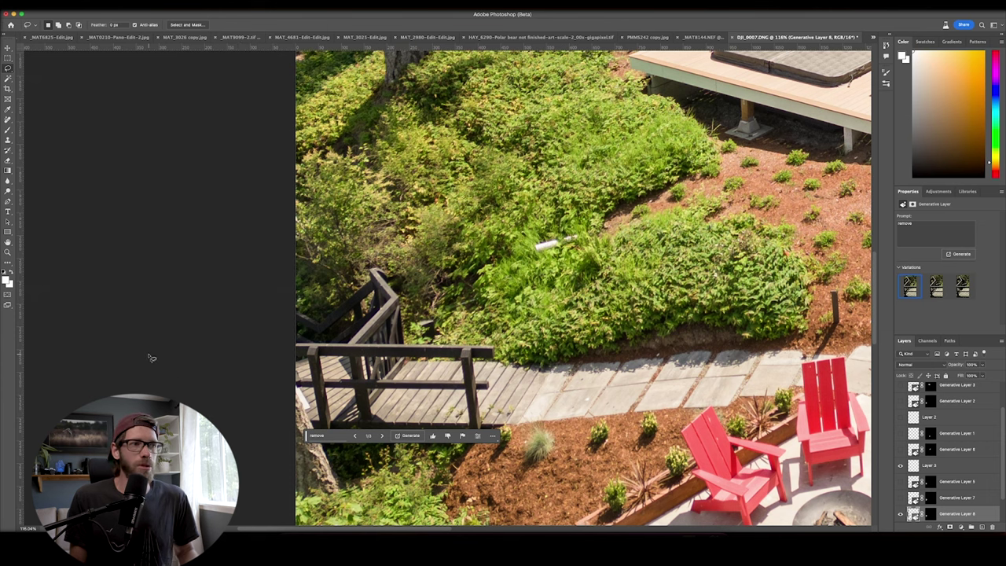
# Show the generative layer directly above Layer 3 and inspect the generated person on the deck's lounge chair.
pyautogui.scroll(-5, 470, 377)
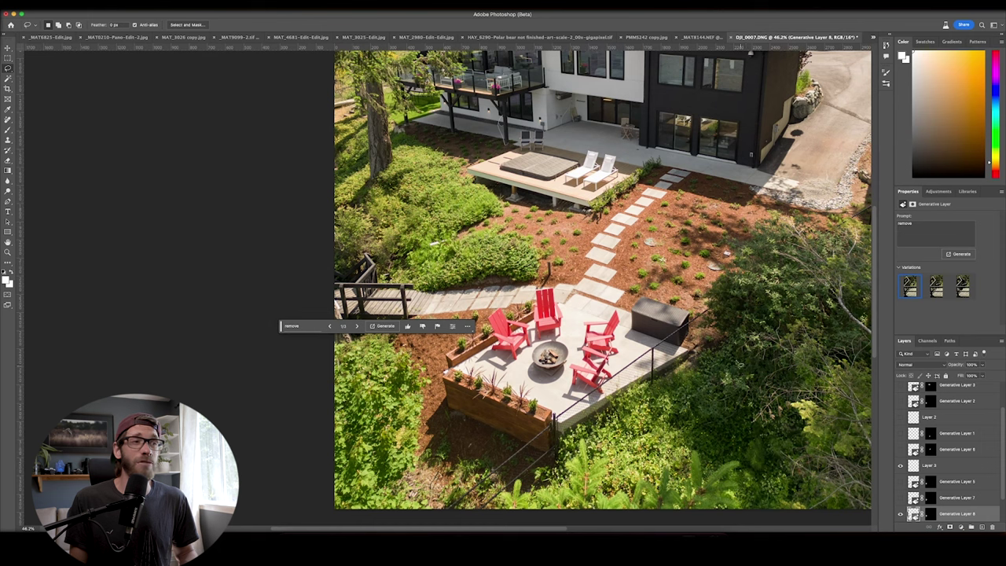
pyautogui.click(901, 449)
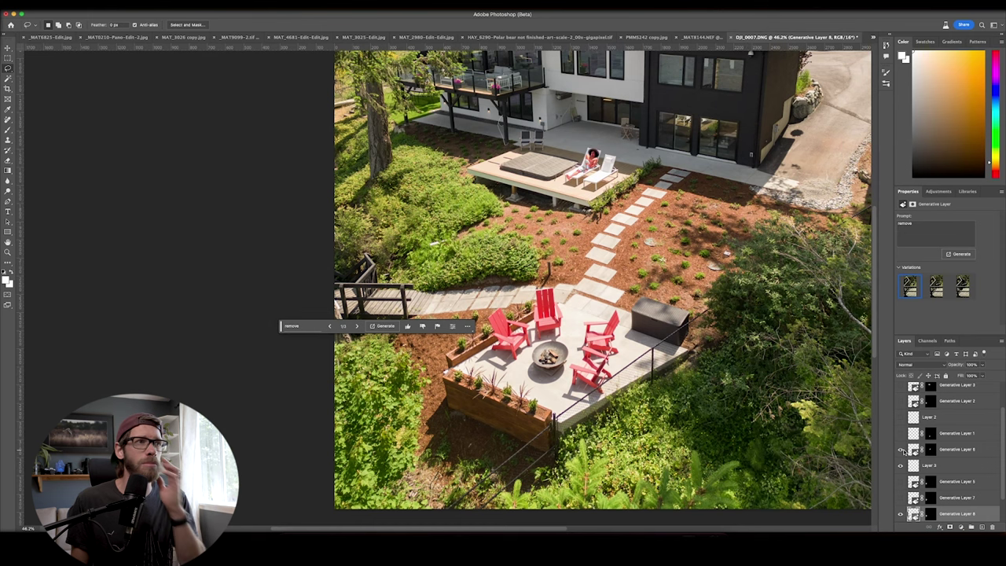
pyautogui.click(901, 450)
pyautogui.click(901, 450)
pyautogui.scroll(5, 445, 269)
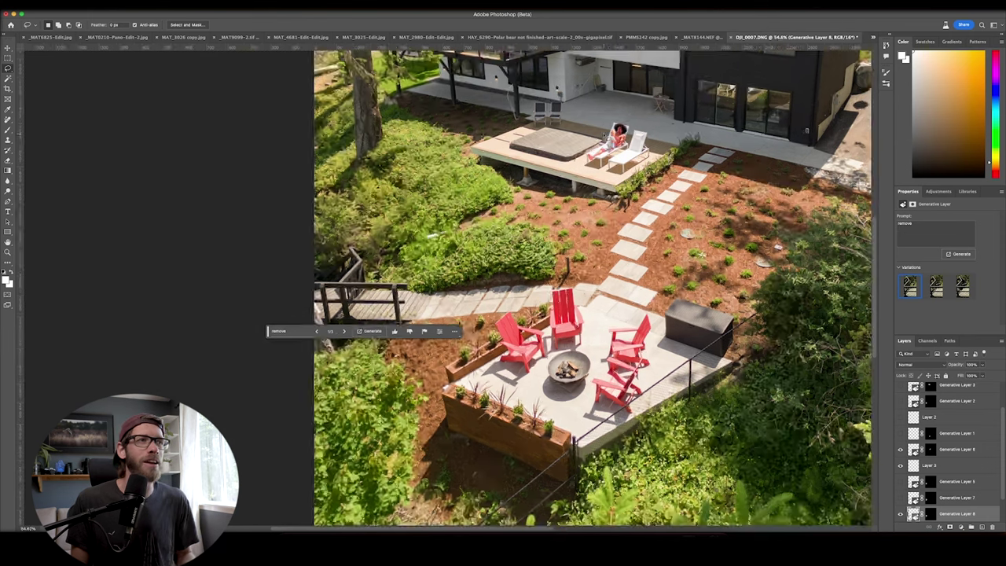
pyautogui.scroll(-3, 503, 283)
pyautogui.scroll(3, 561, 280)
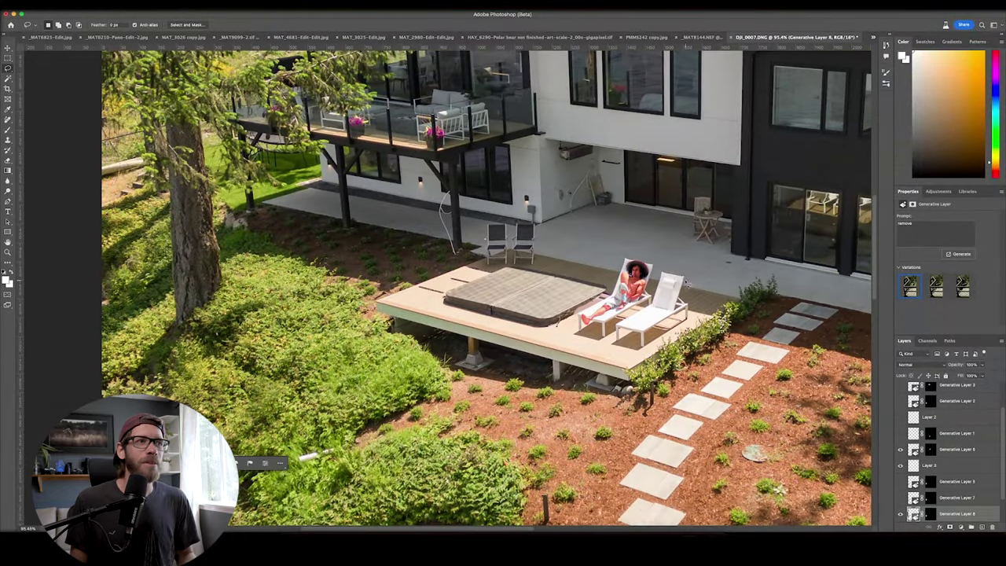
pyautogui.scroll(1, 688, 285)
pyautogui.scroll(1, 683, 271)
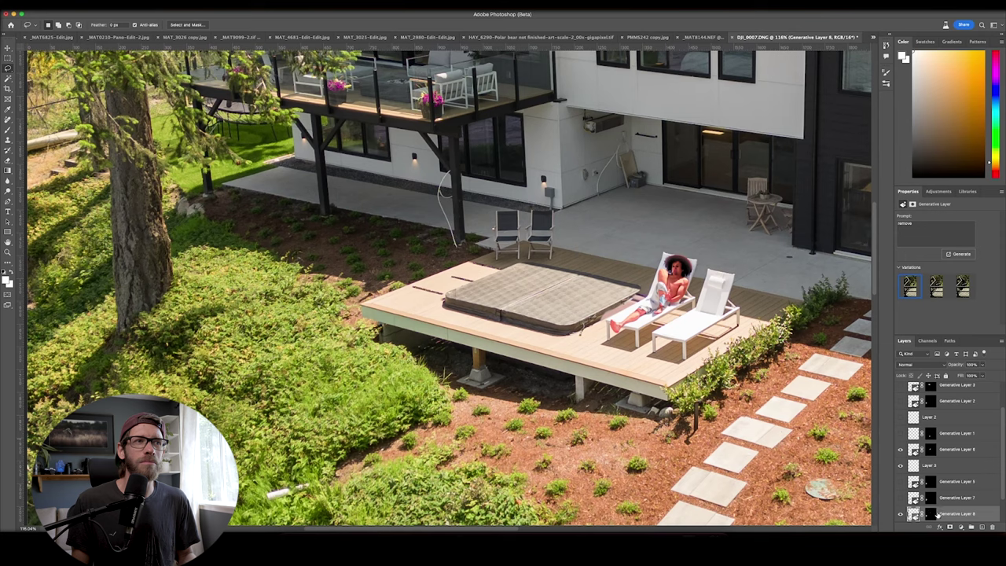
# Switch the lounge chair's generative layer to its second "model" variation and inspect it up close.
pyautogui.click(956, 449)
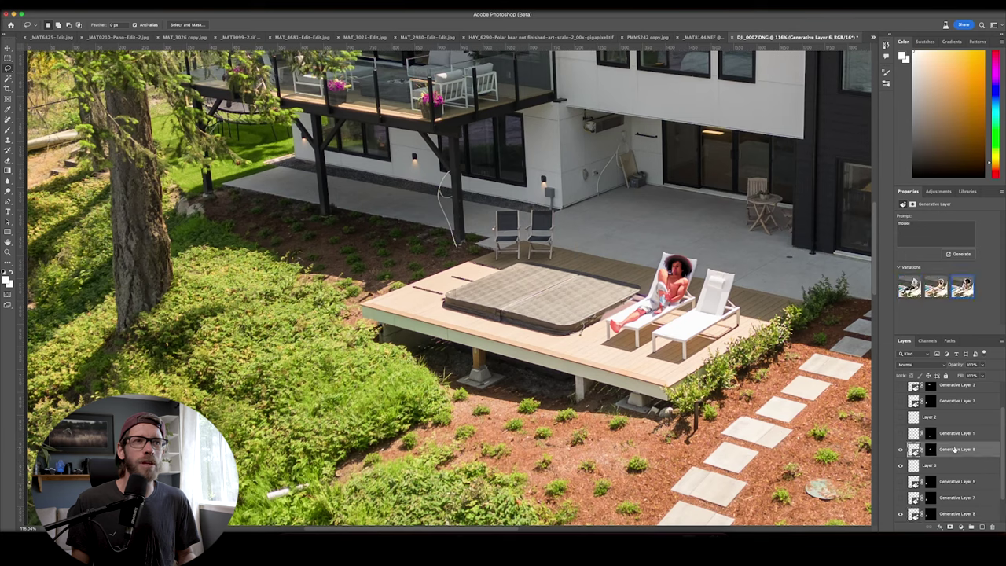
pyautogui.click(939, 291)
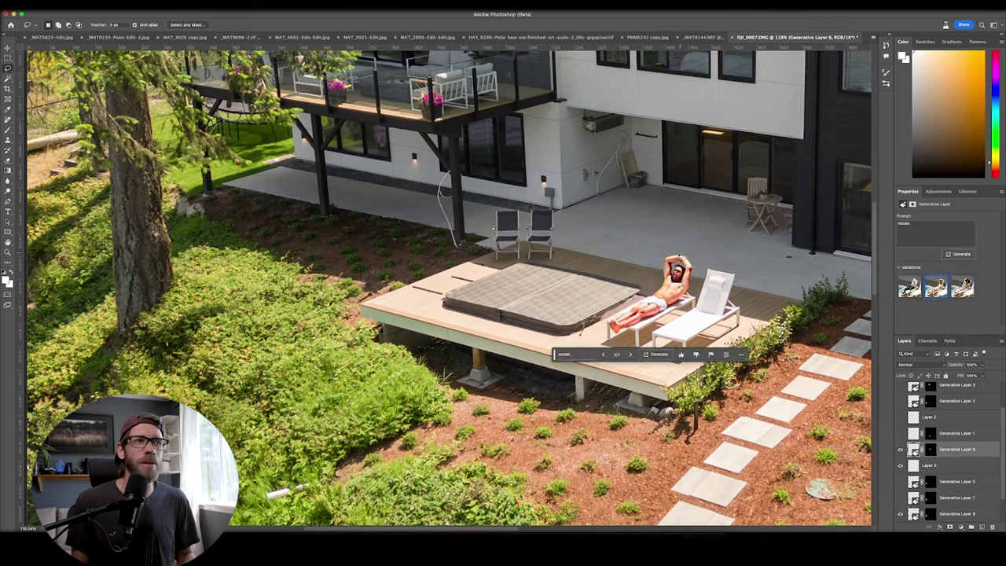
pyautogui.scroll(5, 678, 277)
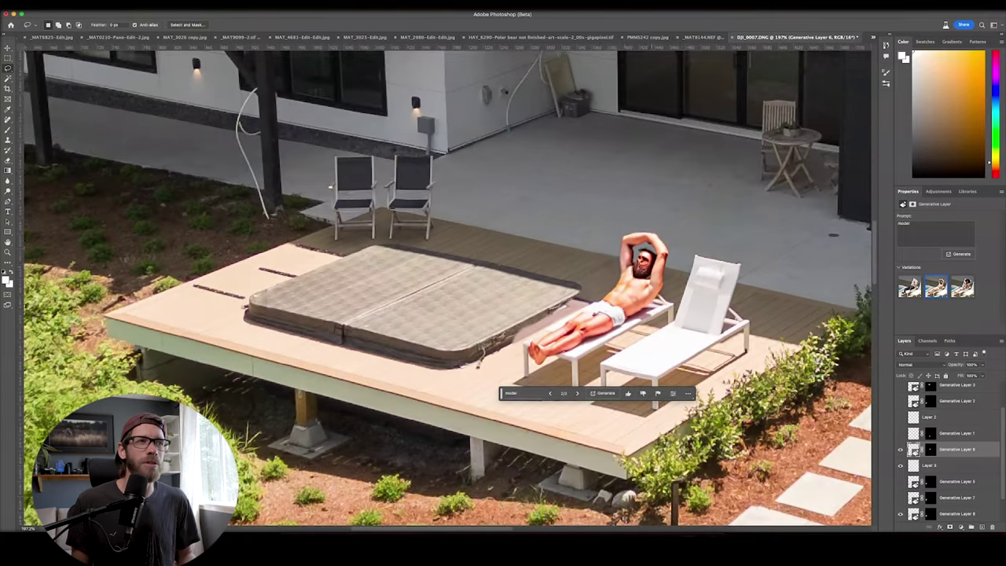
# Compare the lounge chair's first "model" variation with the second, restore the second, and hide that generative layer.
pyautogui.scroll(1, 680, 253)
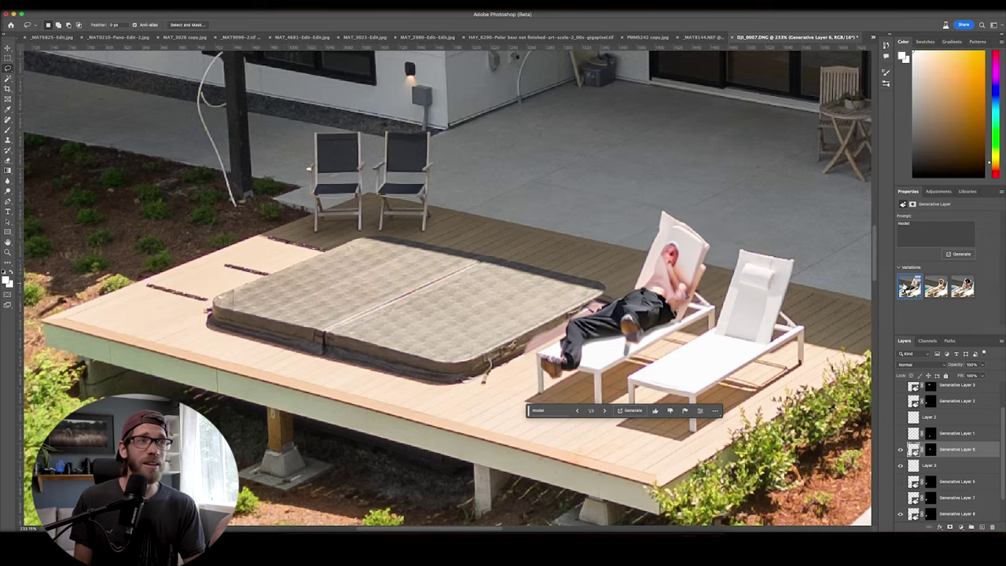
pyautogui.scroll(-3, 705, 267)
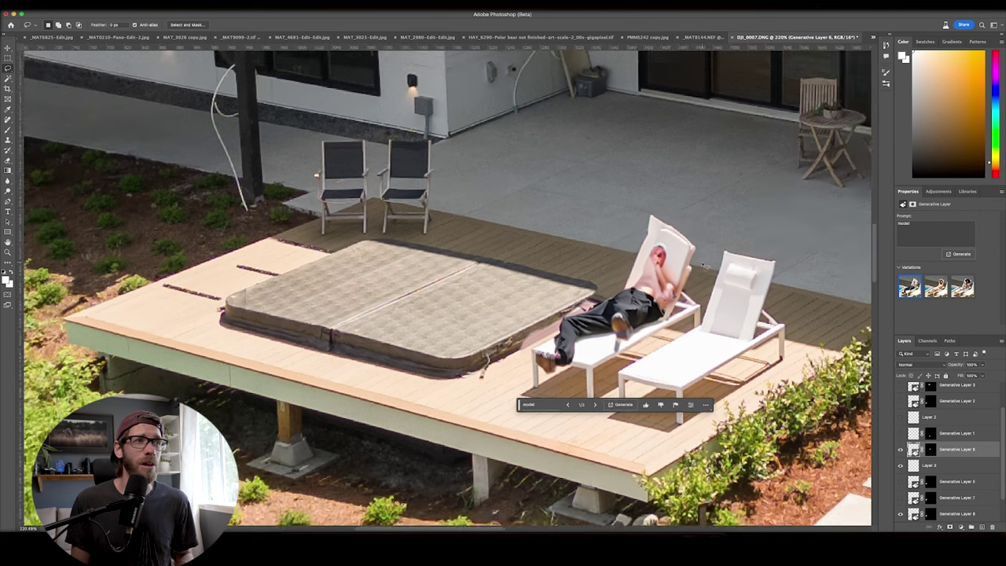
pyautogui.click(936, 287)
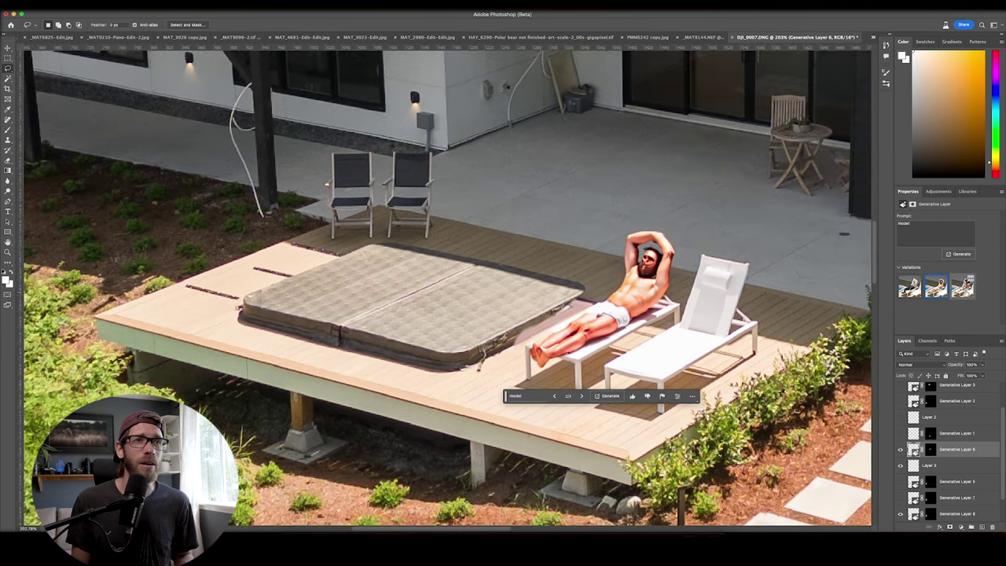
pyautogui.scroll(-10, 657, 321)
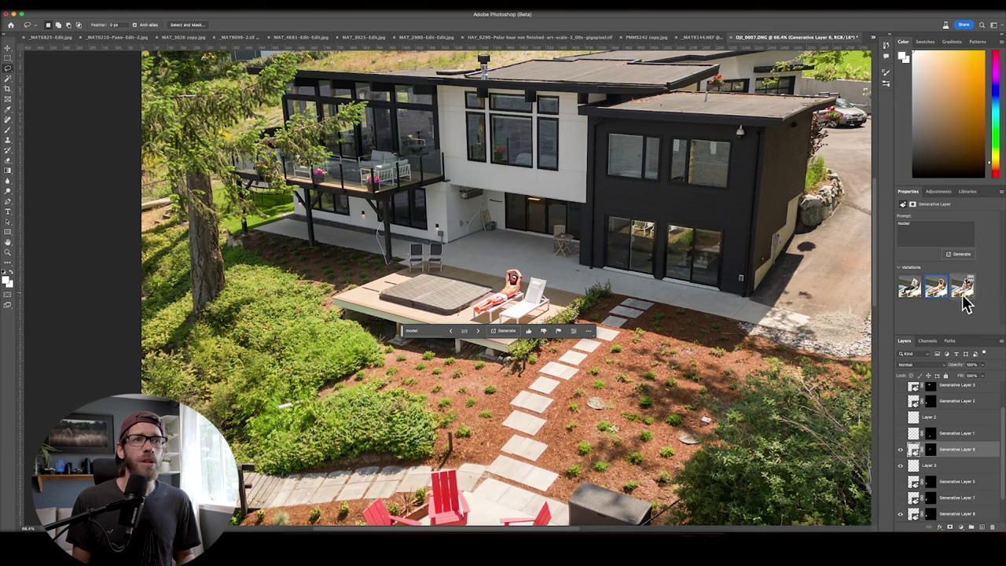
pyautogui.click(902, 449)
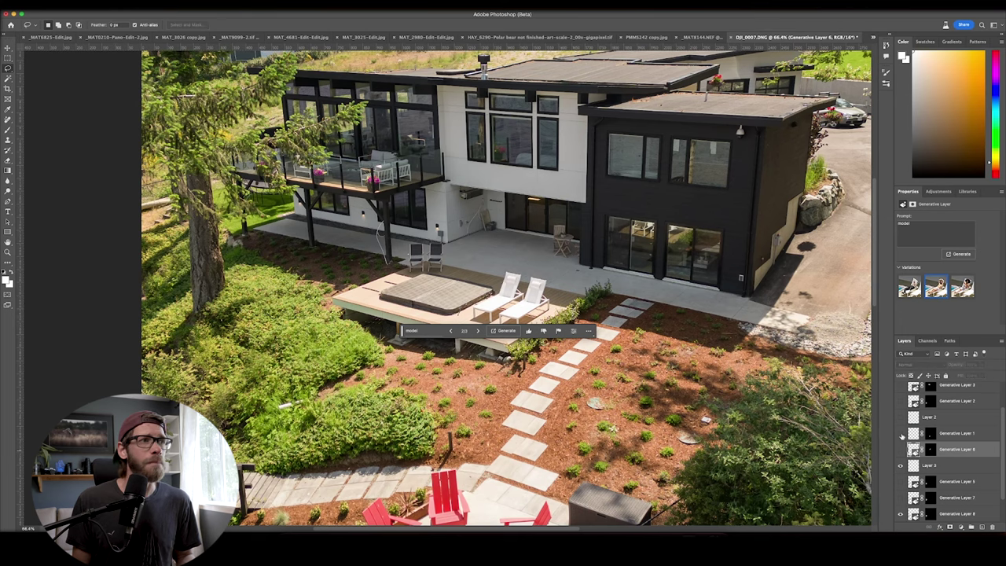
# Show Generative Layers 1, 2 and 3 and inspect the generated pool on the deck up close.
pyautogui.scroll(-3, 507, 287)
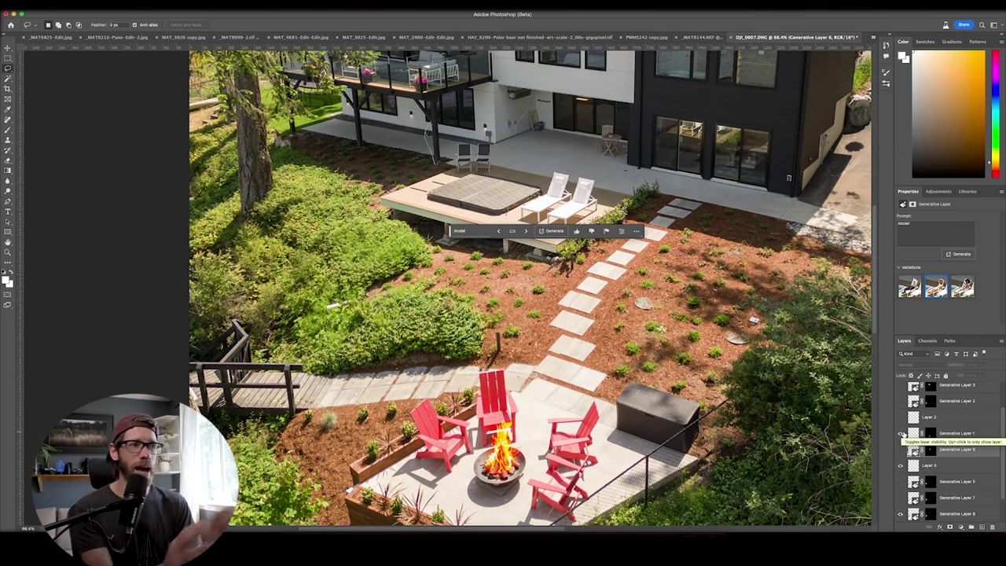
pyautogui.click(901, 386)
pyautogui.scroll(1, 920, 409)
pyautogui.scroll(5, 522, 211)
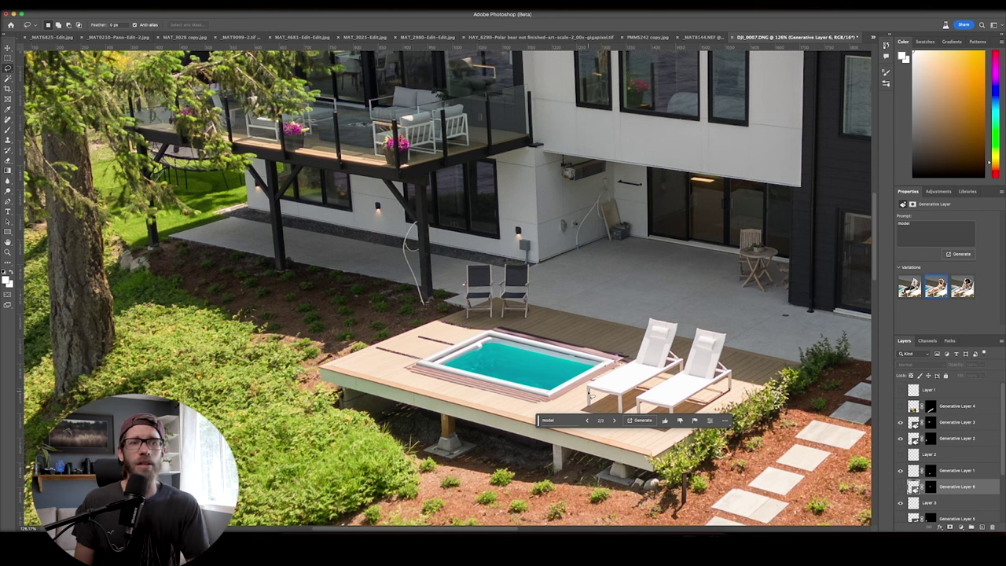
# Show Generative Layer 4, compare the fire pit's planter wall with and without it, and show Layer 1 for the full photo.
pyautogui.scroll(-10, 604, 406)
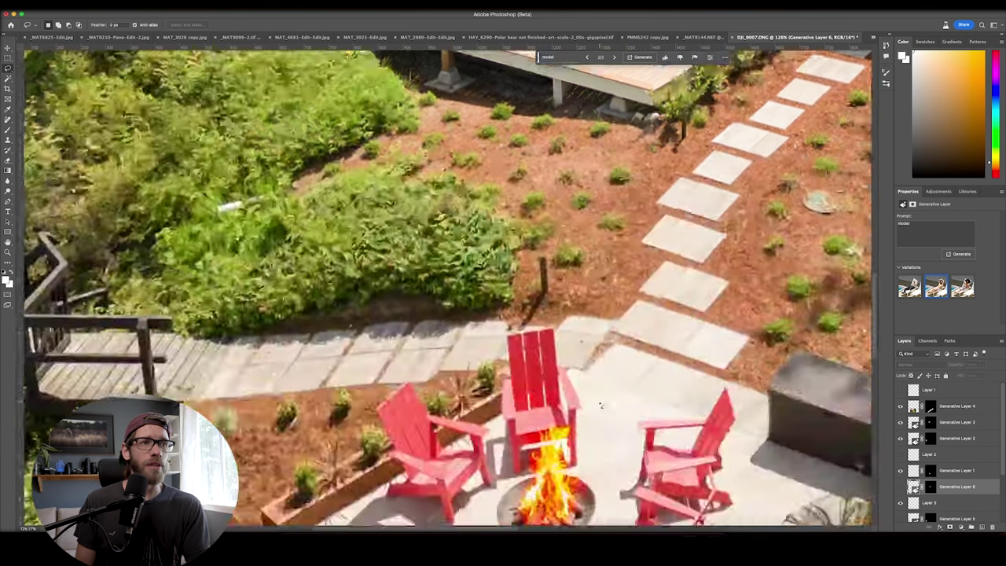
pyautogui.hscroll(-2, 446, 287)
pyautogui.scroll(-1, 447, 287)
pyautogui.scroll(-5, 408, 400)
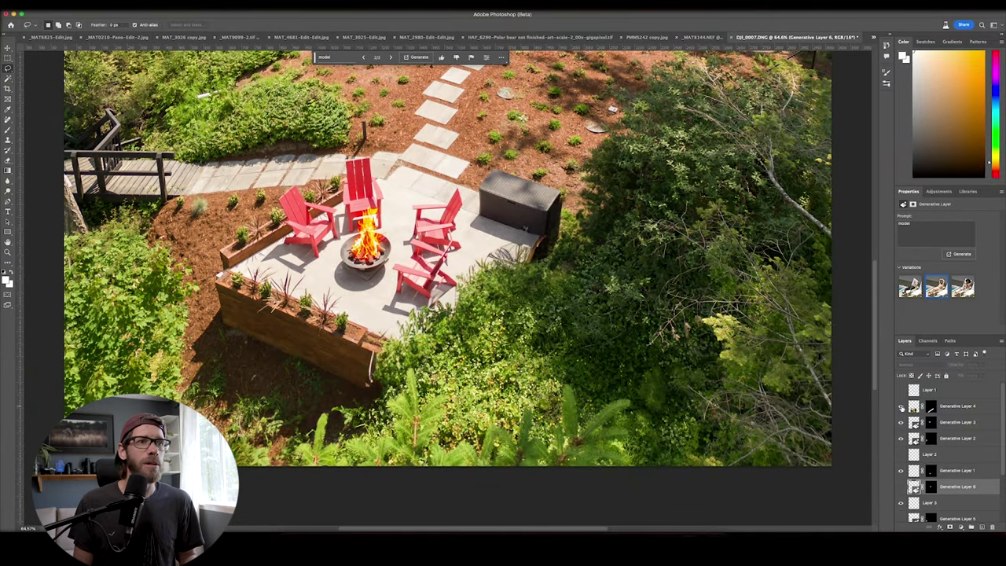
pyautogui.click(902, 407)
pyautogui.click(901, 407)
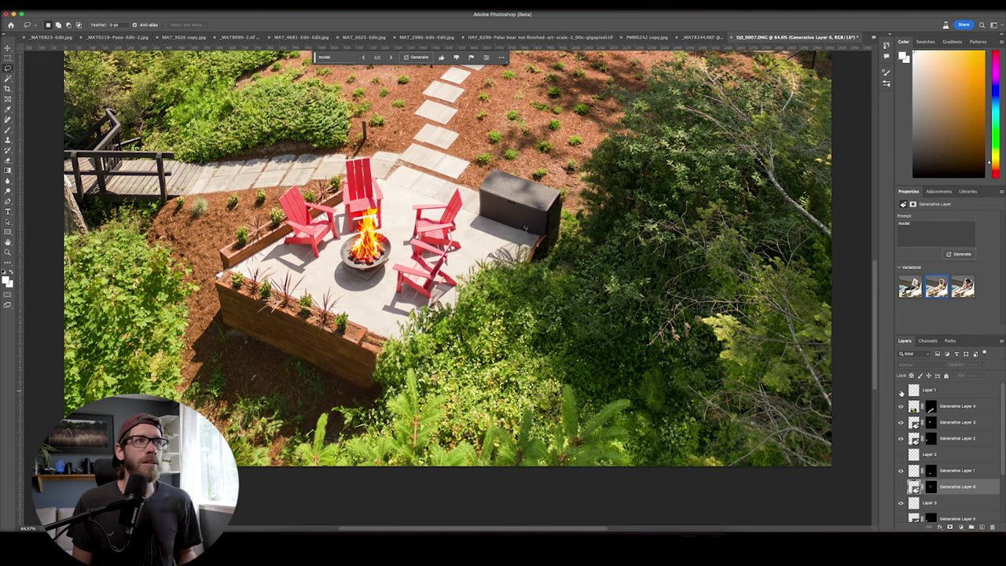
pyautogui.scroll(-2, 448, 446)
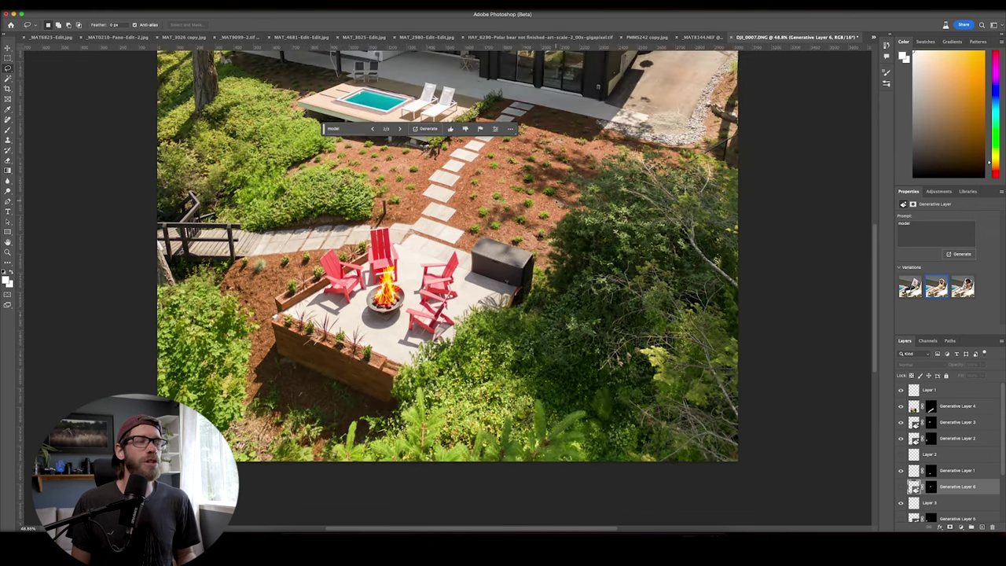
pyautogui.scroll(-2, 558, 203)
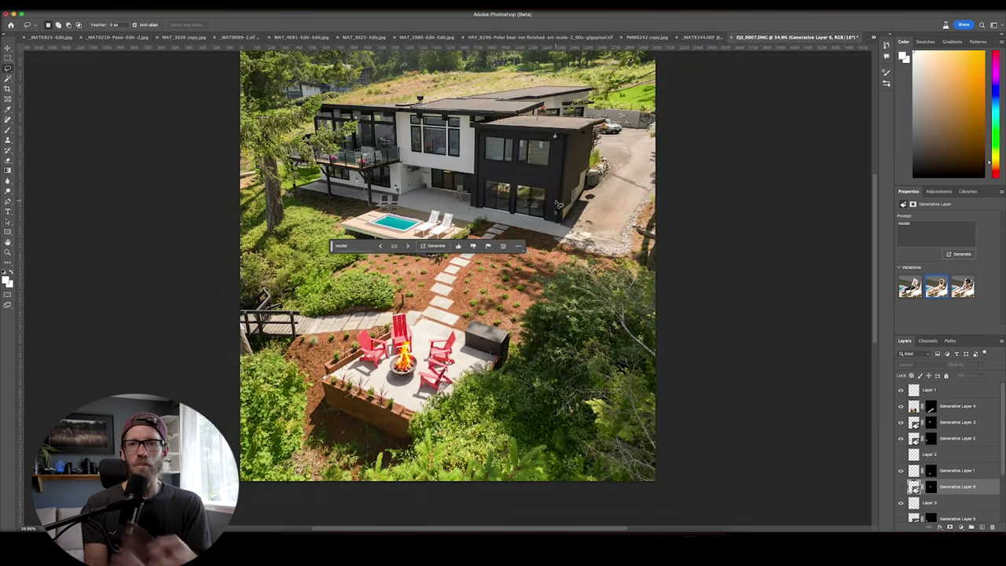